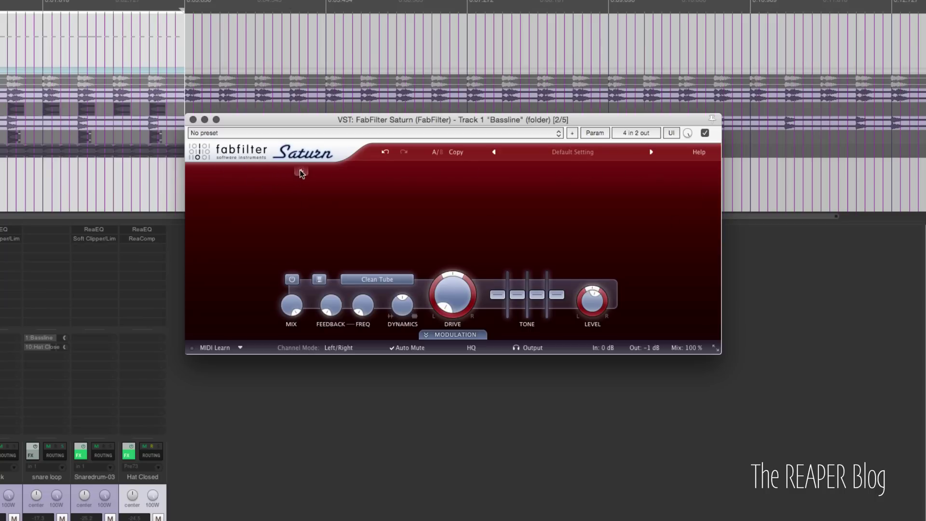
# Add two crossovers to split Saturn into three bands and select band 1
pyautogui.click(300, 172)
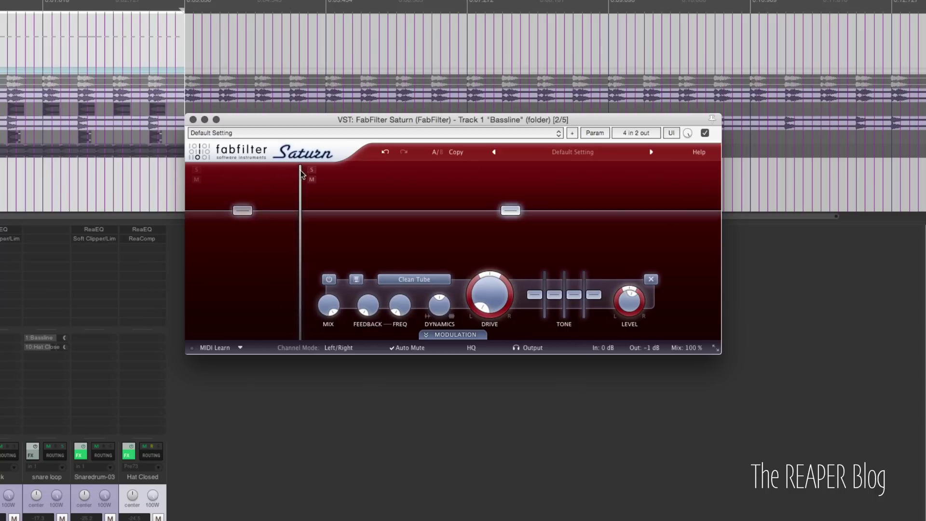
pyautogui.click(540, 173)
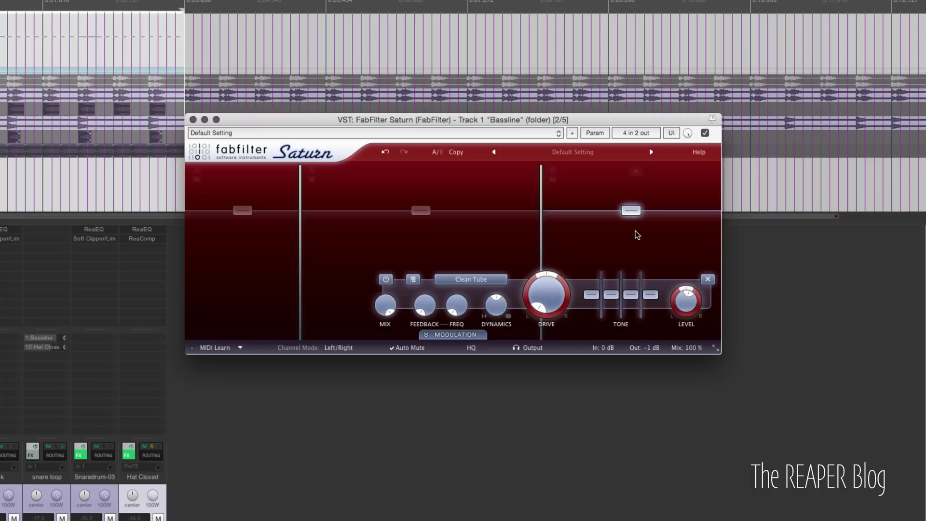
pyautogui.click(281, 269)
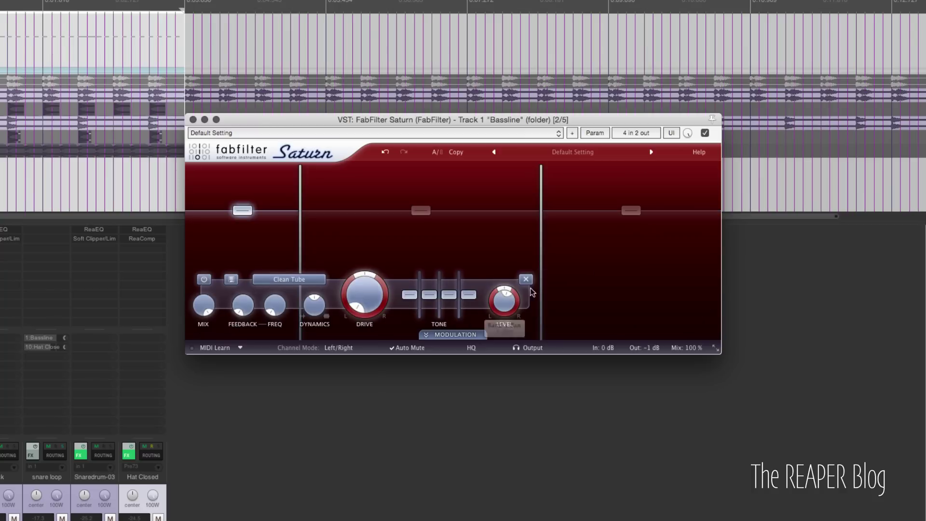
# Look through band 1's style and preset lists, keeping Clean Tube
pyautogui.click(290, 281)
pyautogui.click(292, 280)
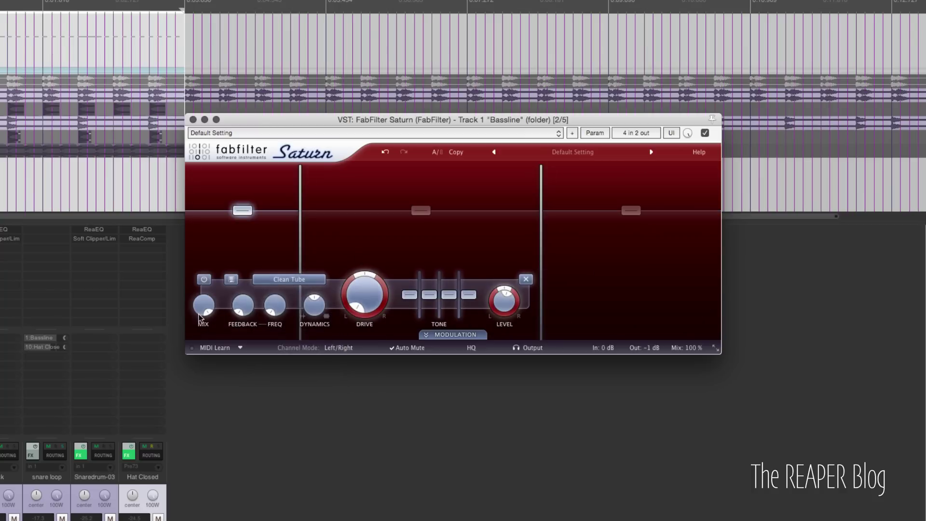
pyautogui.click(231, 279)
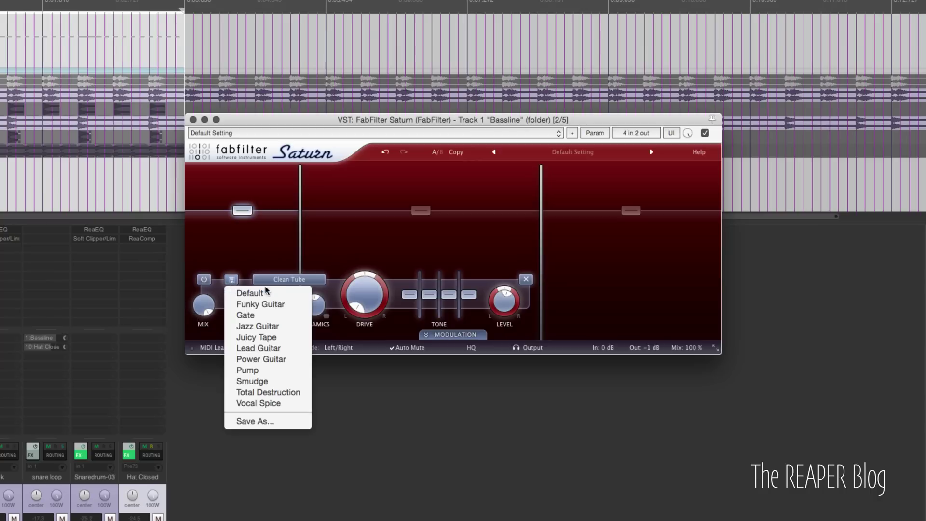
pyautogui.click(216, 296)
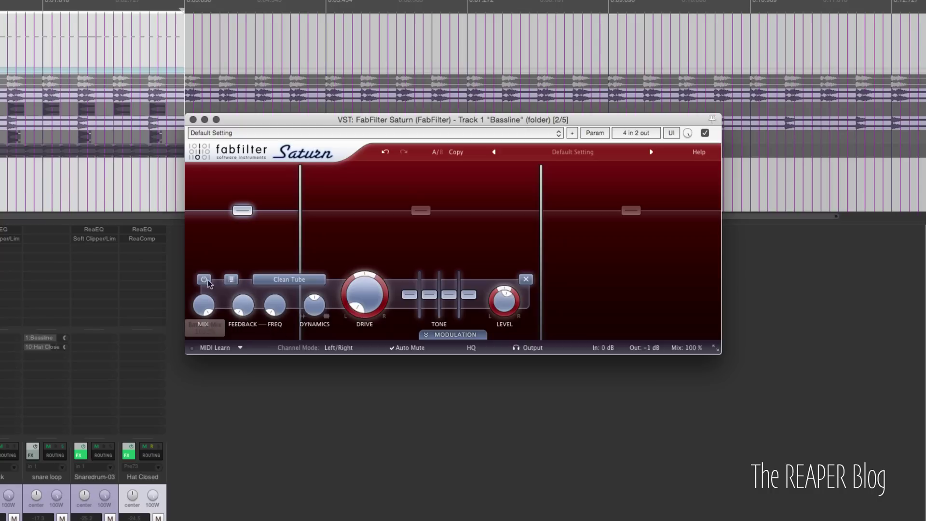
# Set band 1's feedback frequency to about 78.9 Hz and drive to about 50.8%, then adjust its level
pyautogui.moveTo(275, 305)
pyautogui.mouseDown()
pyautogui.moveTo(279, 255)
pyautogui.moveTo(274, 314)
pyautogui.mouseUp()
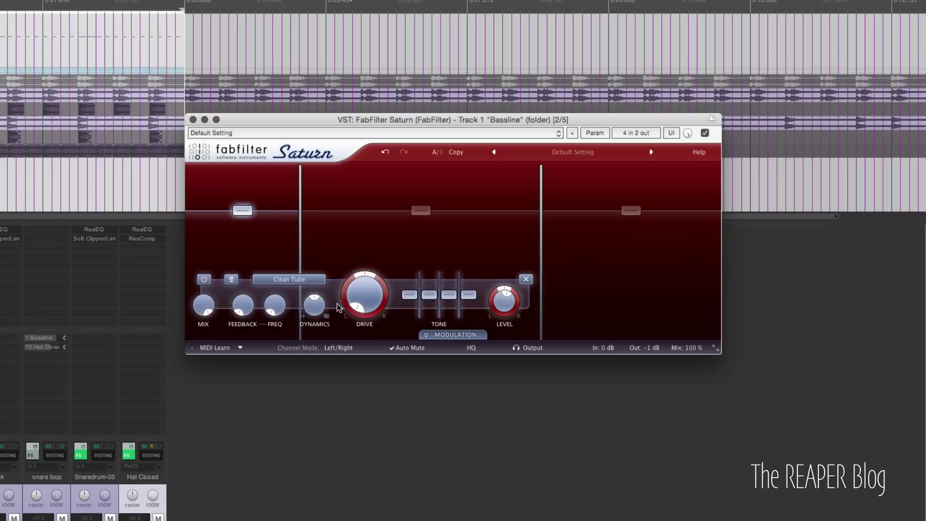
pyautogui.moveTo(340, 307); pyautogui.dragTo(365, 297)
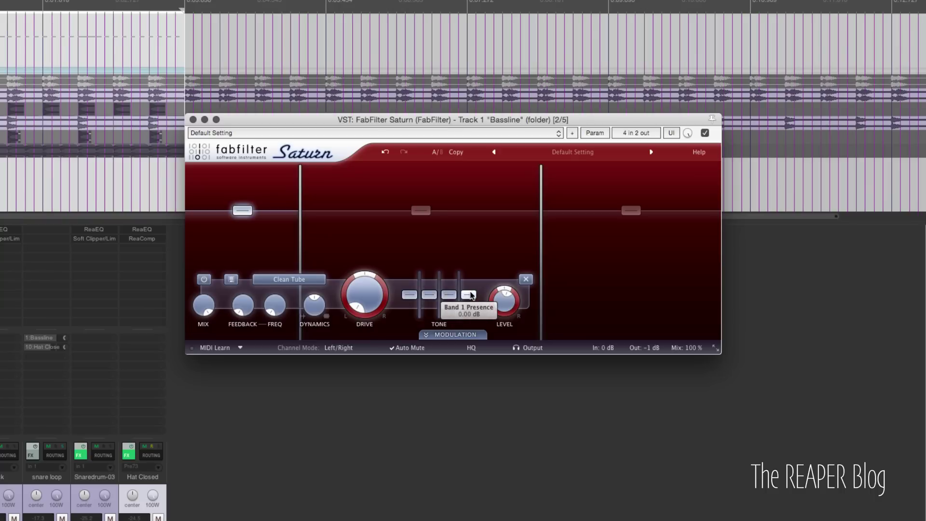
pyautogui.moveTo(504, 302); pyautogui.dragTo(505, 322)
pyautogui.moveTo(243, 231); pyautogui.dragTo(242, 193)
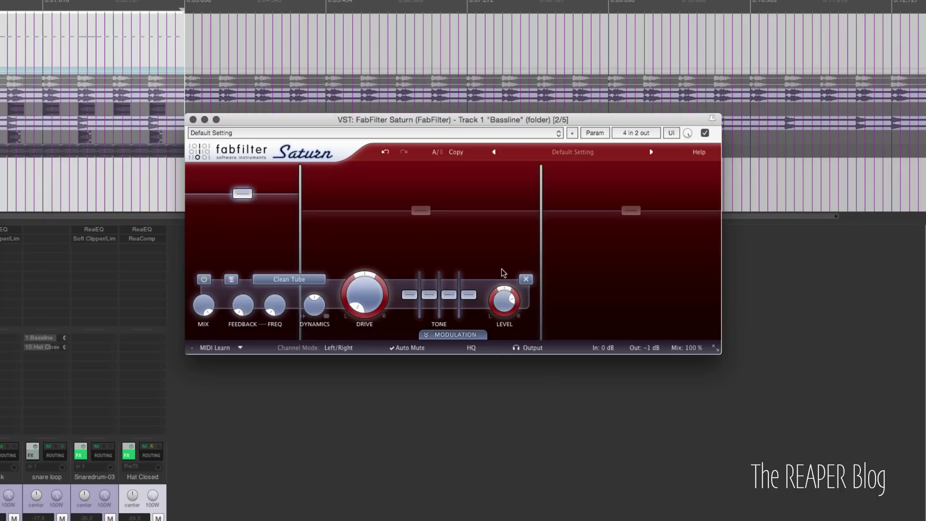
# Reset band 1's level to 0.00 dB and remove the two extra bands
pyautogui.doubleClick(504, 305)
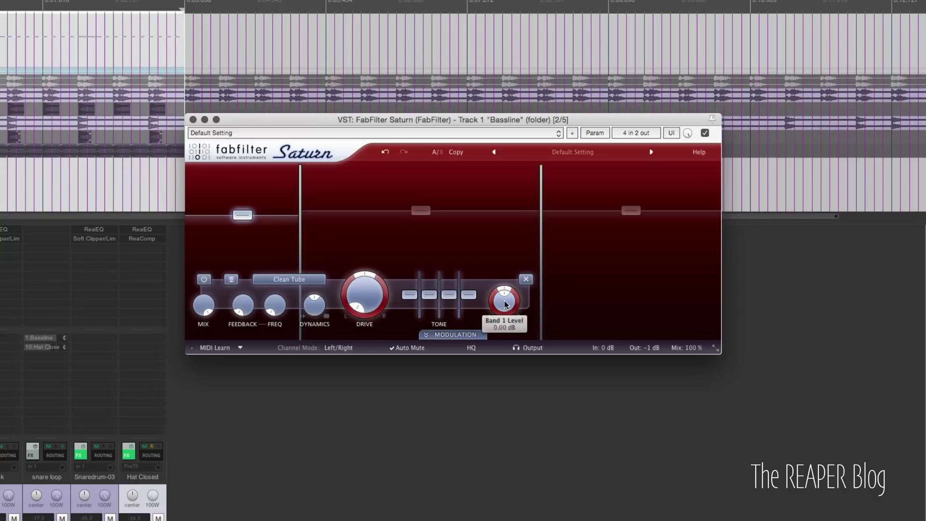
pyautogui.moveTo(502, 304); pyautogui.dragTo(502, 313)
pyautogui.doubleClick(503, 303)
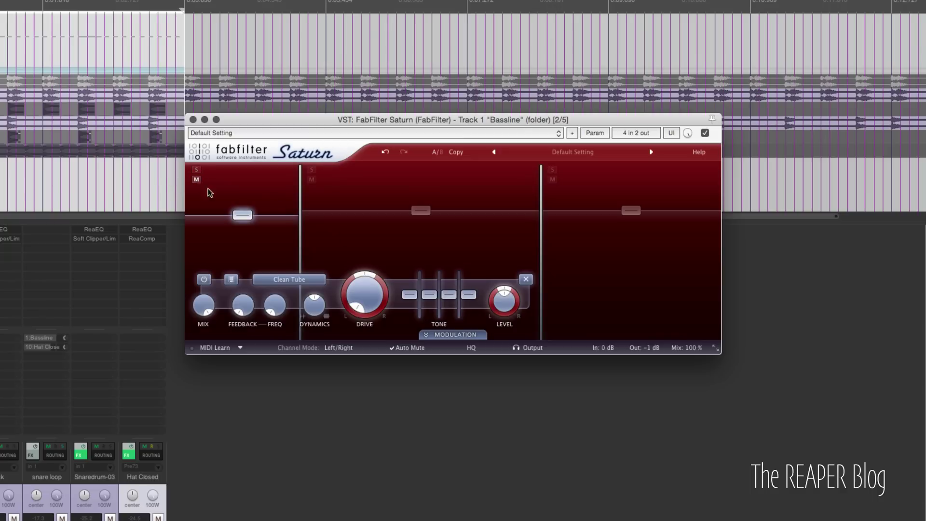
pyautogui.click(526, 280)
pyautogui.click(527, 281)
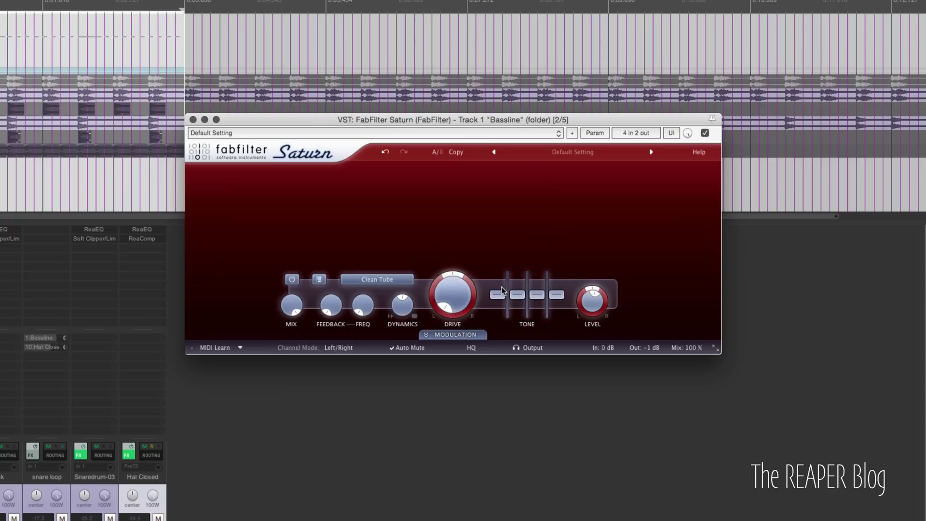
pyautogui.click(345, 349)
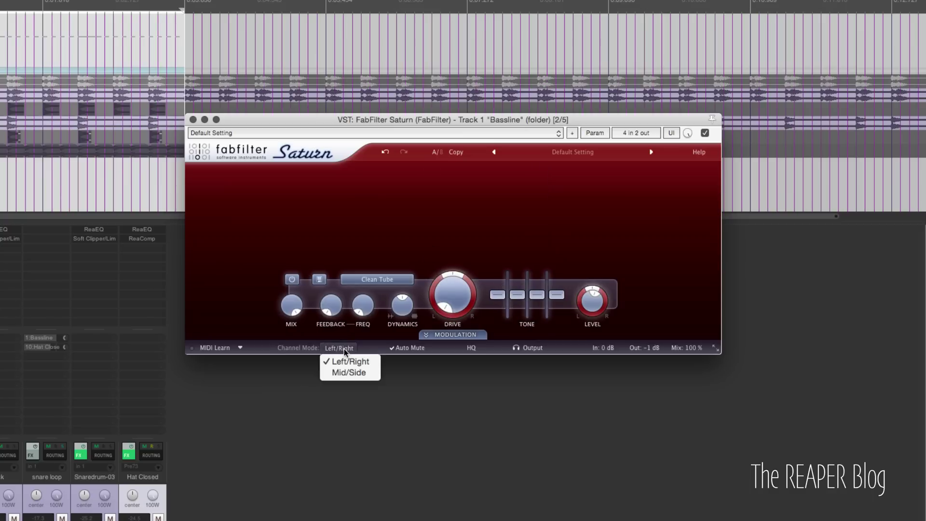
pyautogui.click(361, 351)
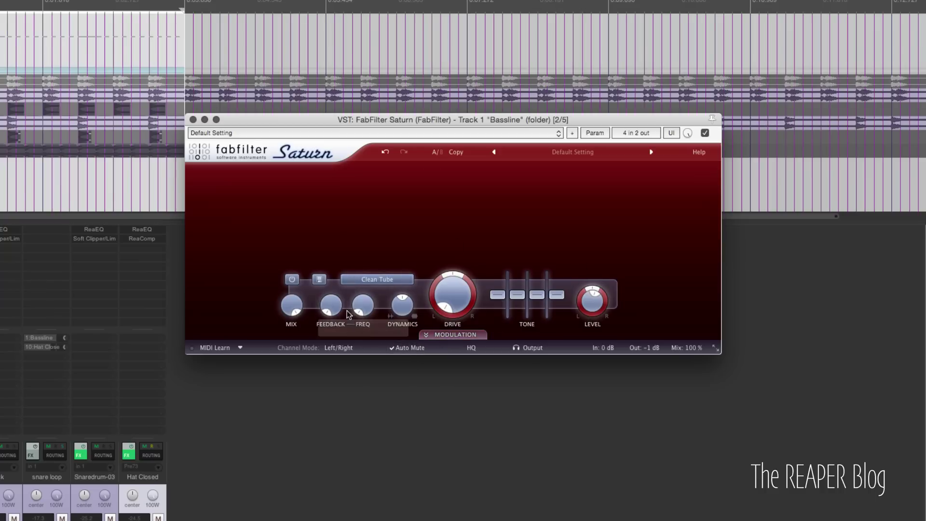
pyautogui.click(474, 348)
pyautogui.click(475, 346)
pyautogui.click(530, 348)
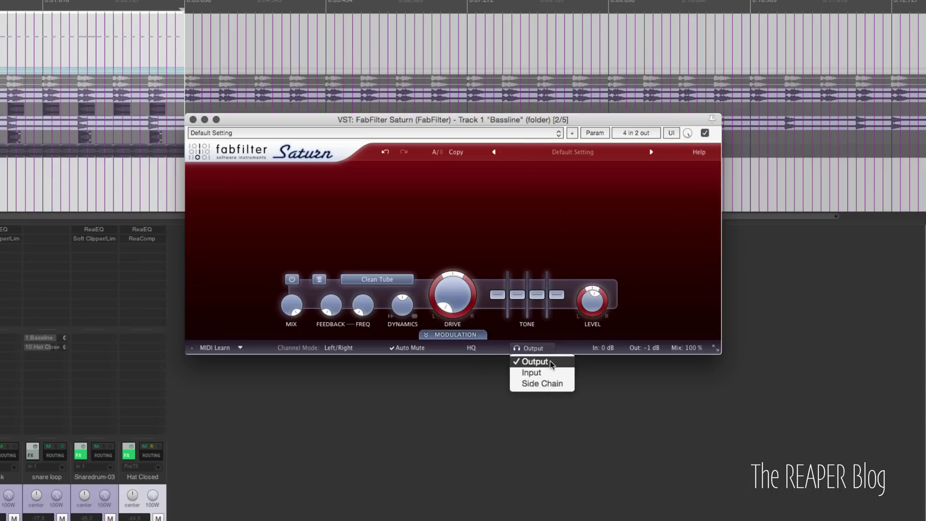
pyautogui.click(546, 362)
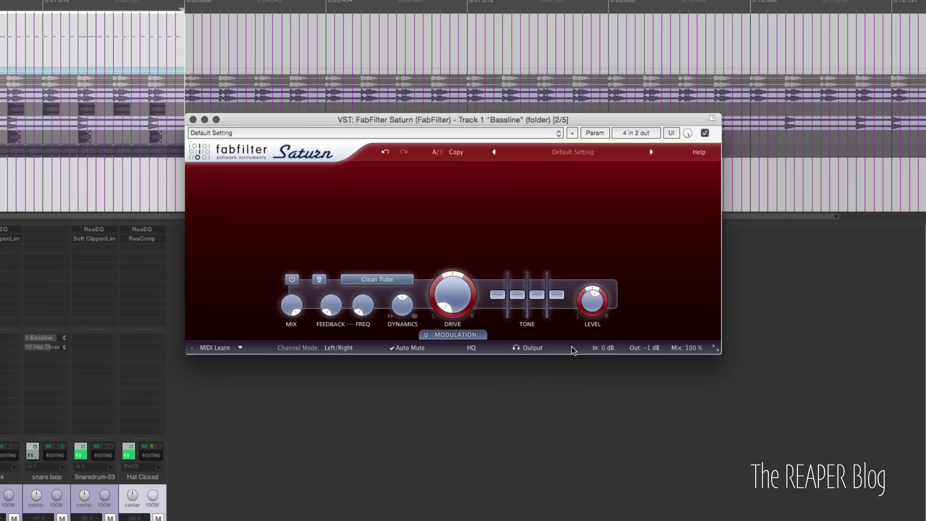
pyautogui.moveTo(603, 347)
pyautogui.moveTo(638, 346)
pyautogui.moveTo(292, 305); pyautogui.dragTo(281, 182)
# Toggle the Saturn band off and on, then bypass and re-enable the plugin
pyautogui.click(293, 281)
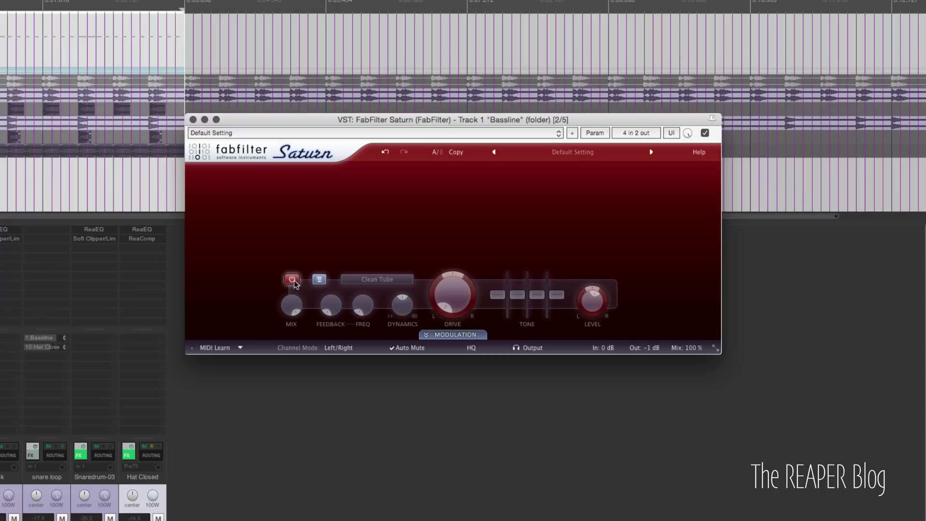
pyautogui.click(292, 280)
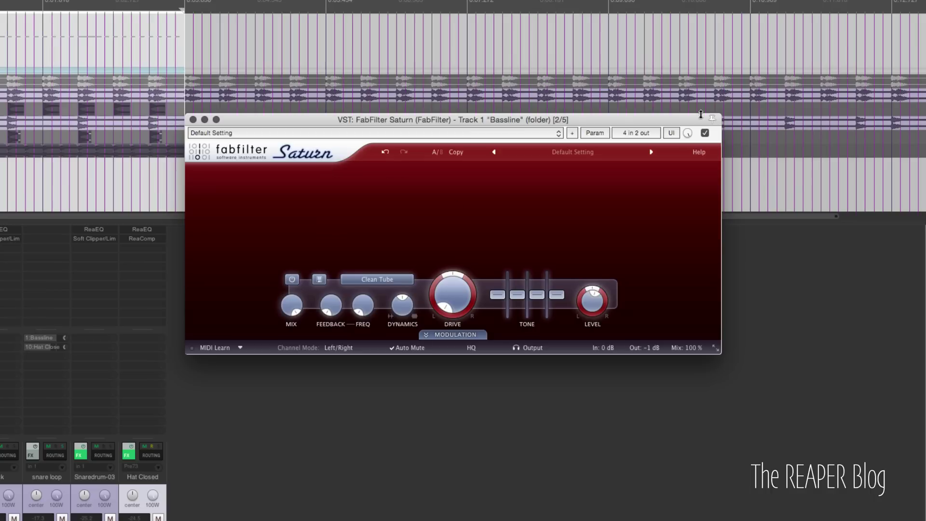
pyautogui.click(705, 133)
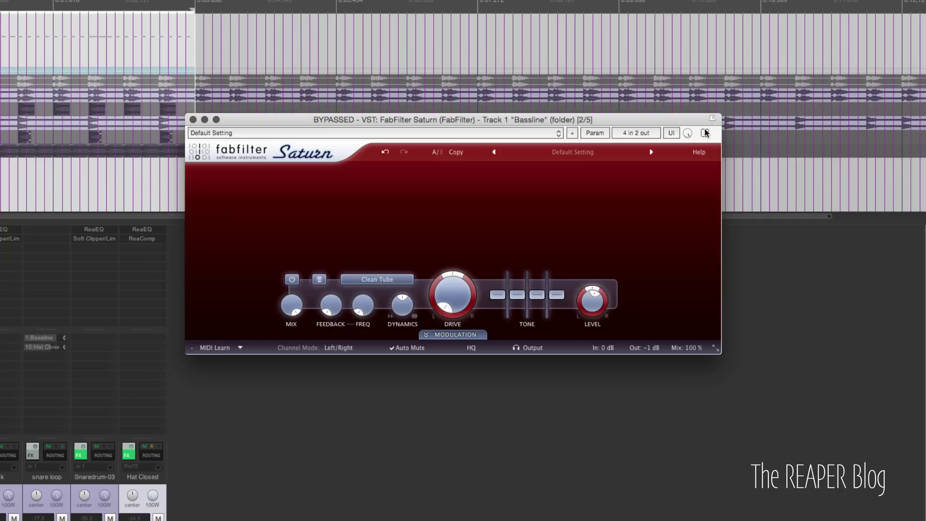
pyautogui.click(704, 133)
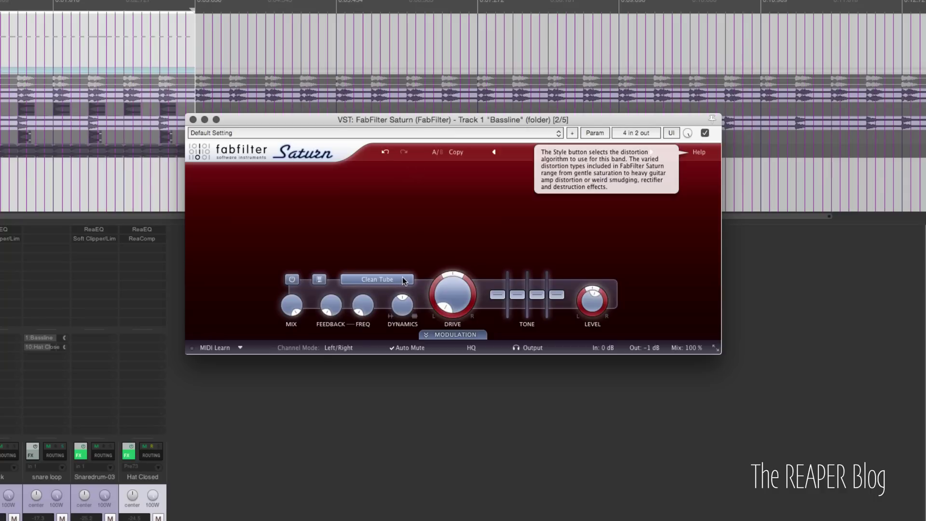
# Start playback and raise band 1's drive to about 44.67%
pyautogui.moveTo(444, 309)
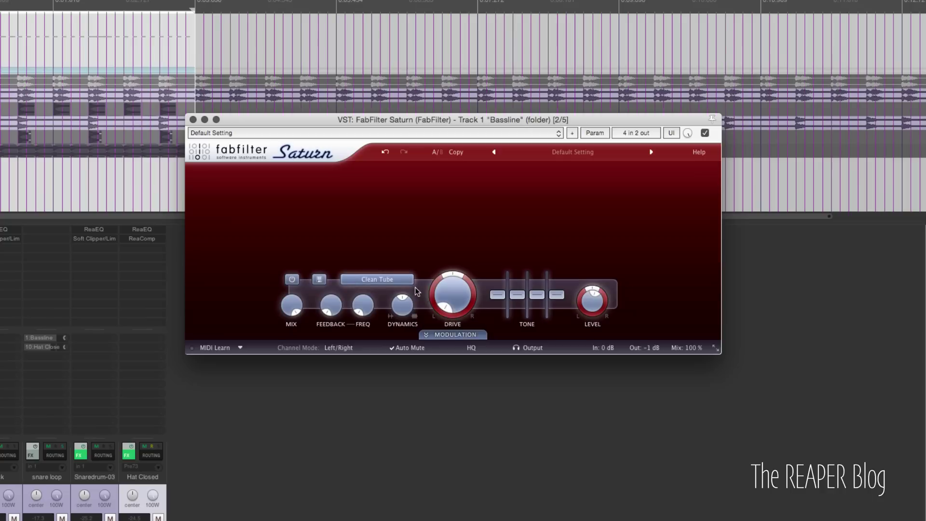
pyautogui.press('space')
pyautogui.moveTo(441, 299); pyautogui.dragTo(456, 279)
# Try Warm Tube, then Broken Tube with drive lowered to about 36.34%
pyautogui.click(394, 278)
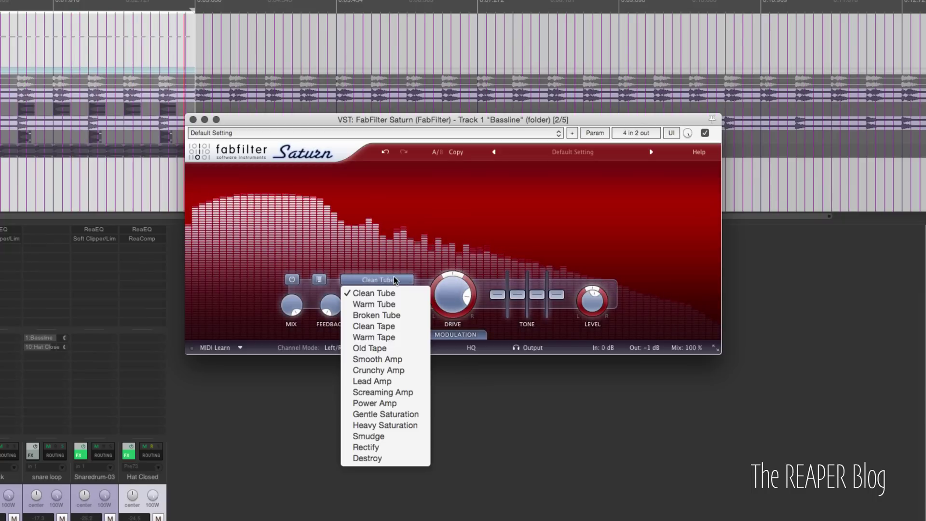
pyautogui.click(395, 304)
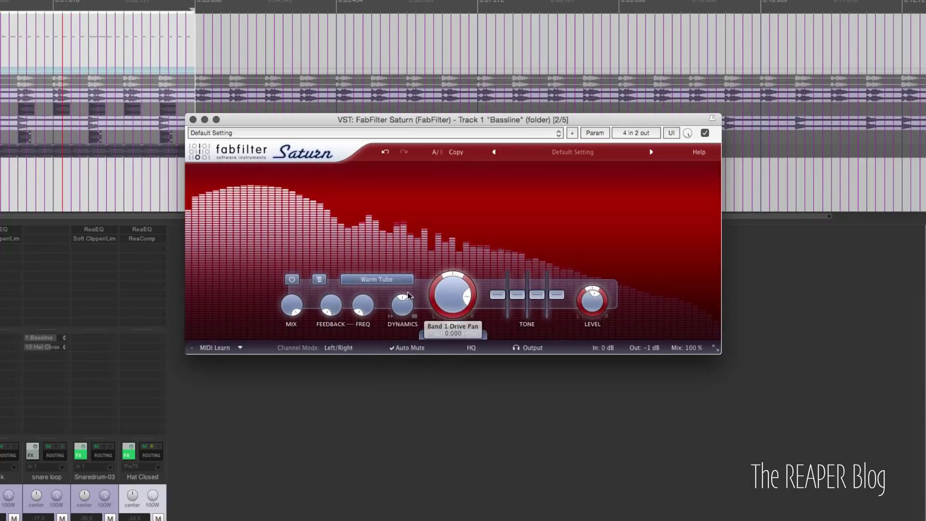
pyautogui.moveTo(449, 291)
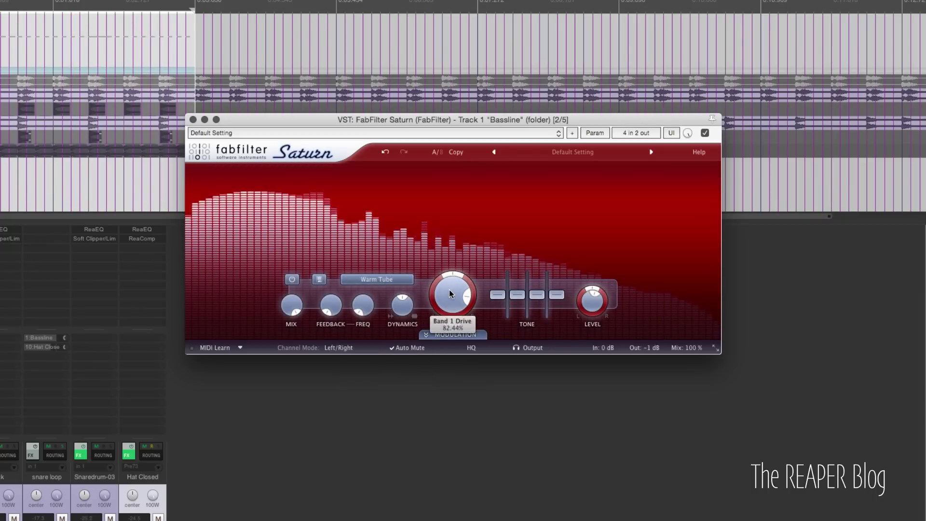
pyautogui.click(397, 280)
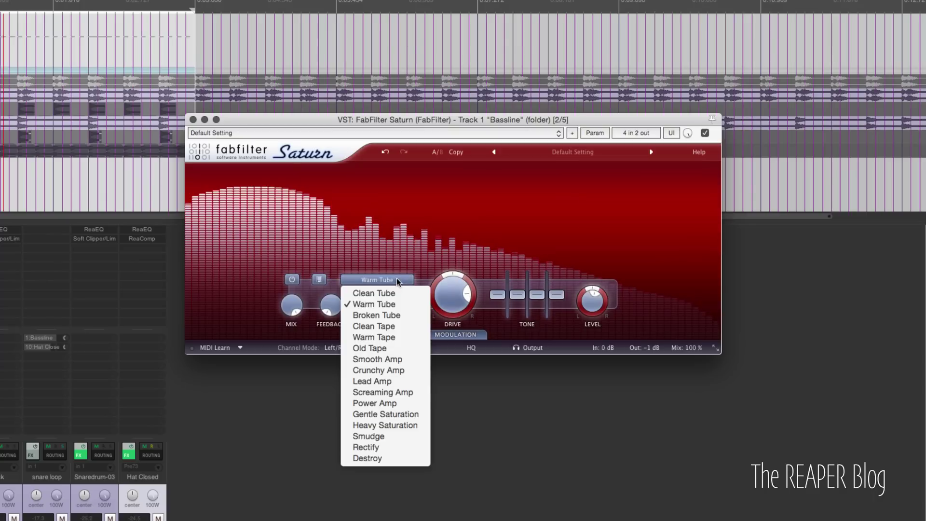
pyautogui.click(413, 314)
pyautogui.moveTo(450, 307)
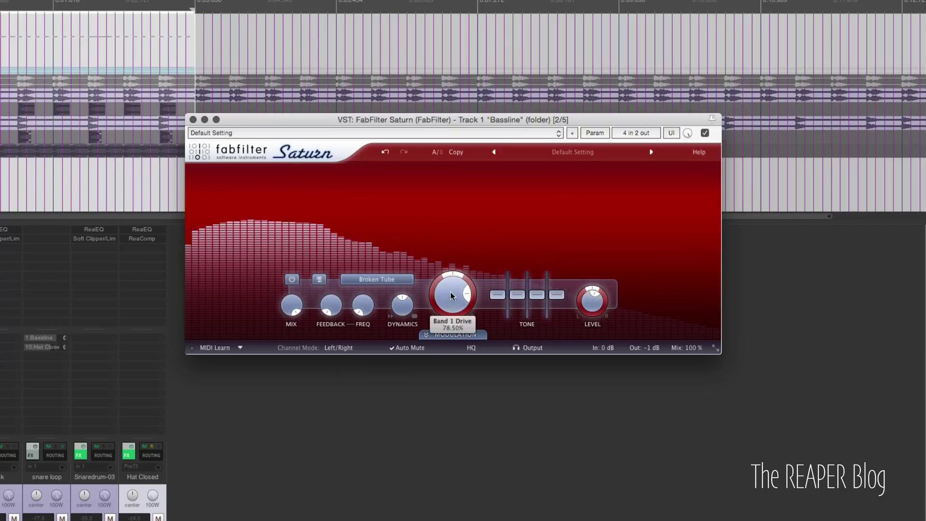
pyautogui.moveTo(451, 308); pyautogui.dragTo(448, 352)
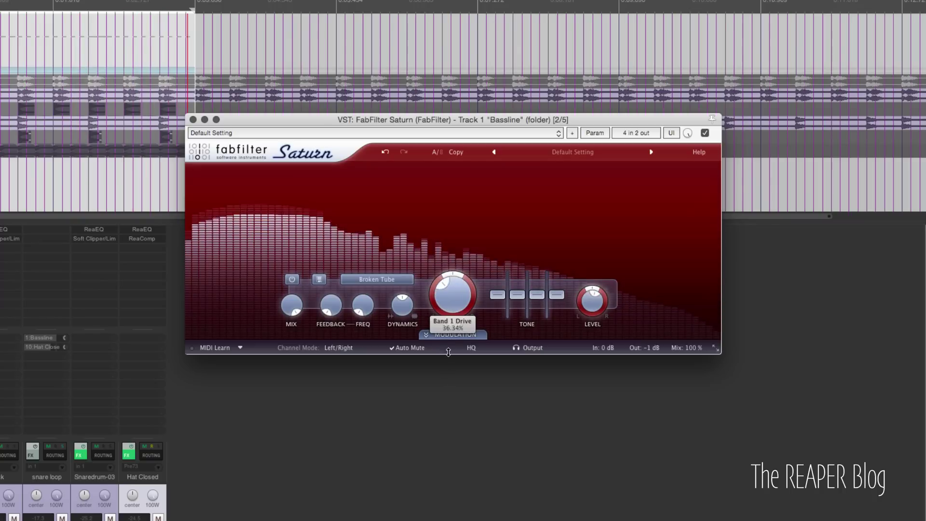
# Audition Clean Tape, Warm Tape with higher drive, and Old Tape styles
pyautogui.click(400, 278)
pyautogui.click(400, 326)
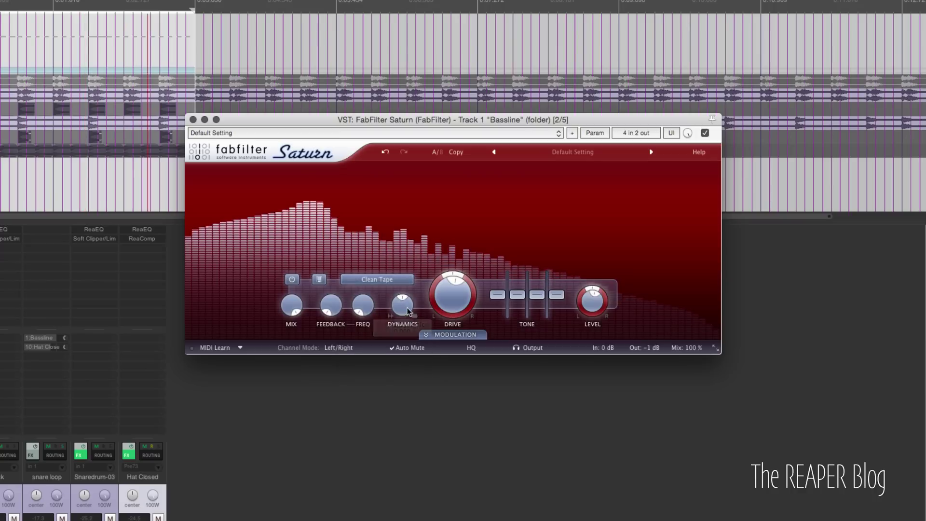
pyautogui.click(401, 280)
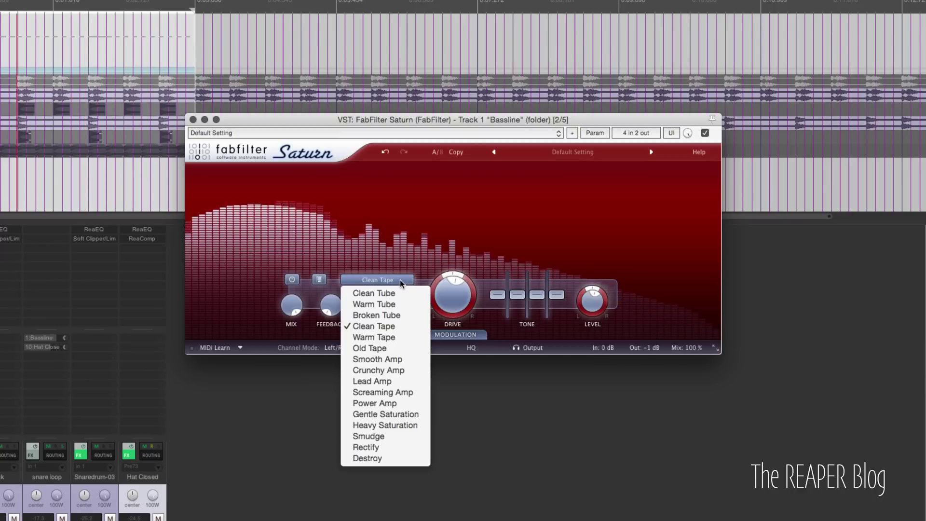
pyautogui.click(399, 337)
pyautogui.moveTo(449, 302)
pyautogui.moveTo(450, 302); pyautogui.dragTo(450, 257)
pyautogui.click(397, 283)
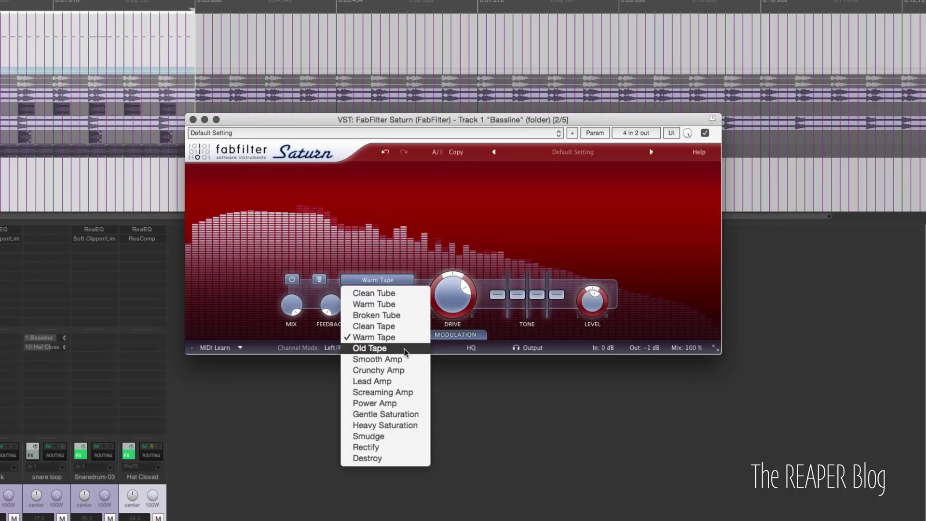
pyautogui.click(404, 349)
pyautogui.moveTo(452, 292)
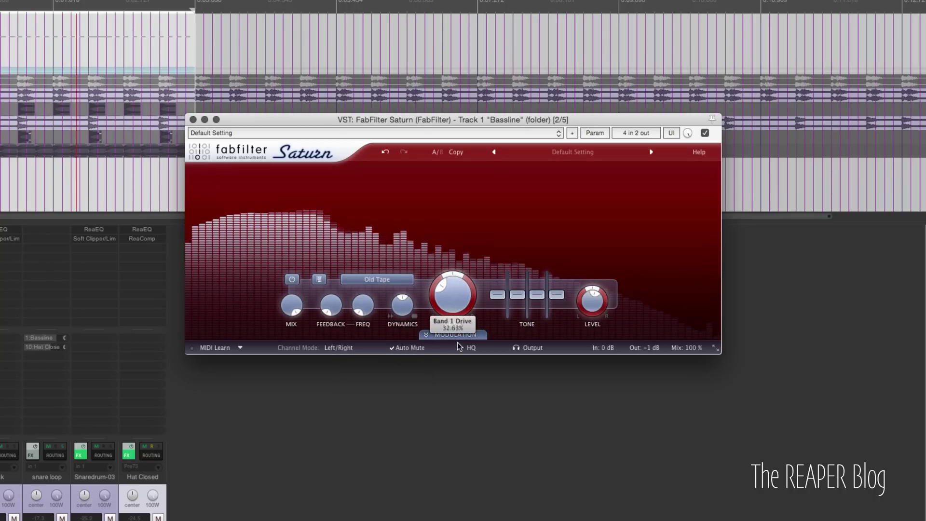
# Try Smooth Amp with drive lowered to about 9%, then Crunchy Amp
pyautogui.click(404, 282)
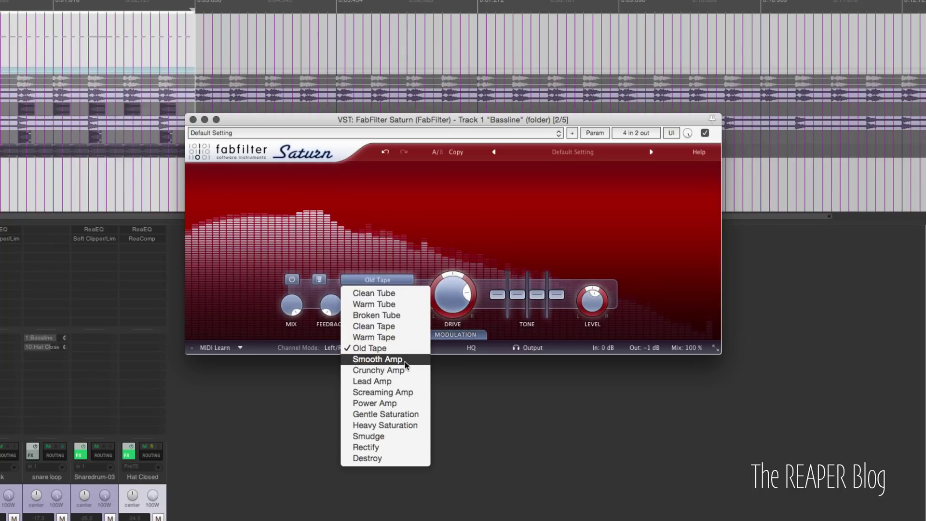
pyautogui.click(416, 358)
pyautogui.moveTo(452, 293)
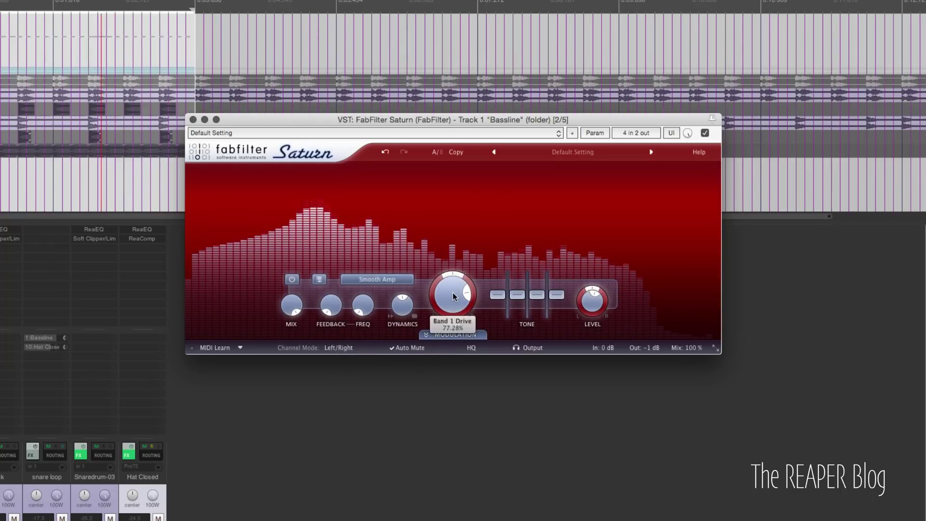
pyautogui.moveTo(453, 303); pyautogui.dragTo(460, 330)
pyautogui.click(384, 278)
pyautogui.click(398, 369)
# Audition Lead Amp, Screaming Amp and Power Amp, pushing the drive higher
pyautogui.click(381, 279)
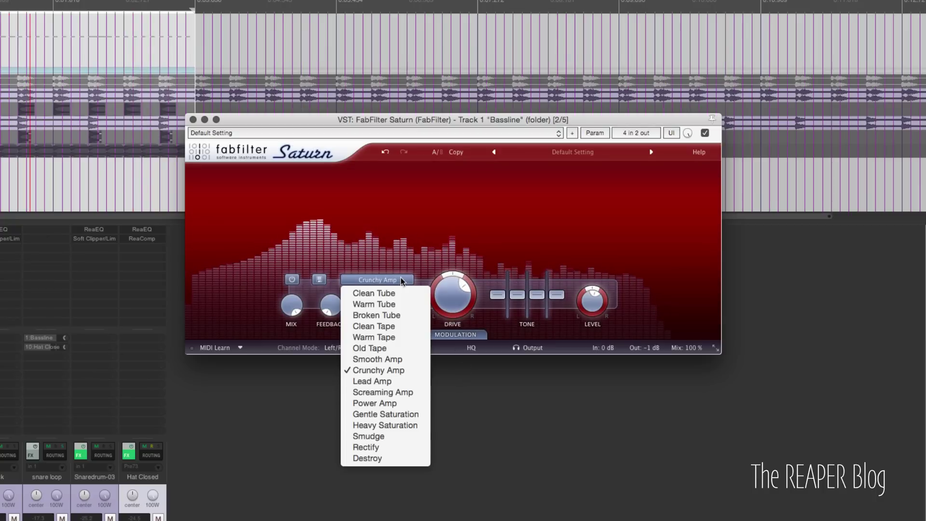
pyautogui.click(407, 381)
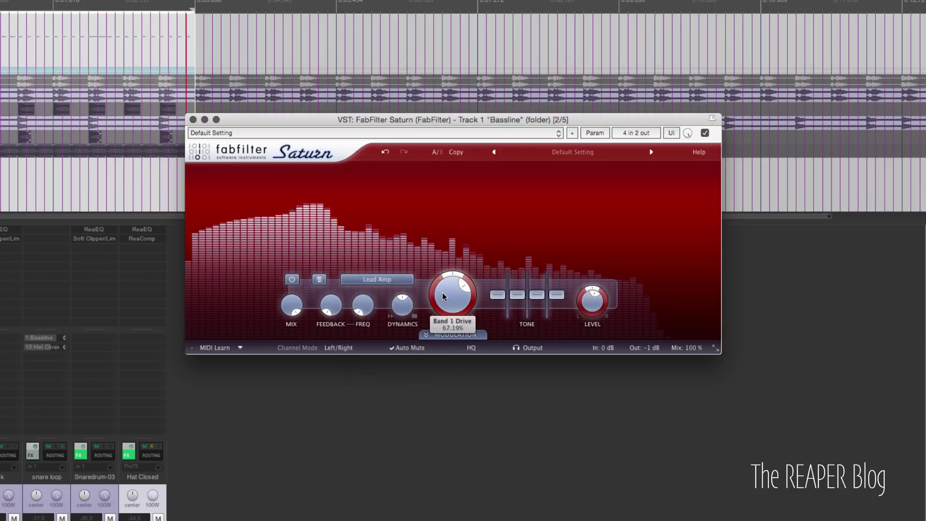
pyautogui.click(378, 280)
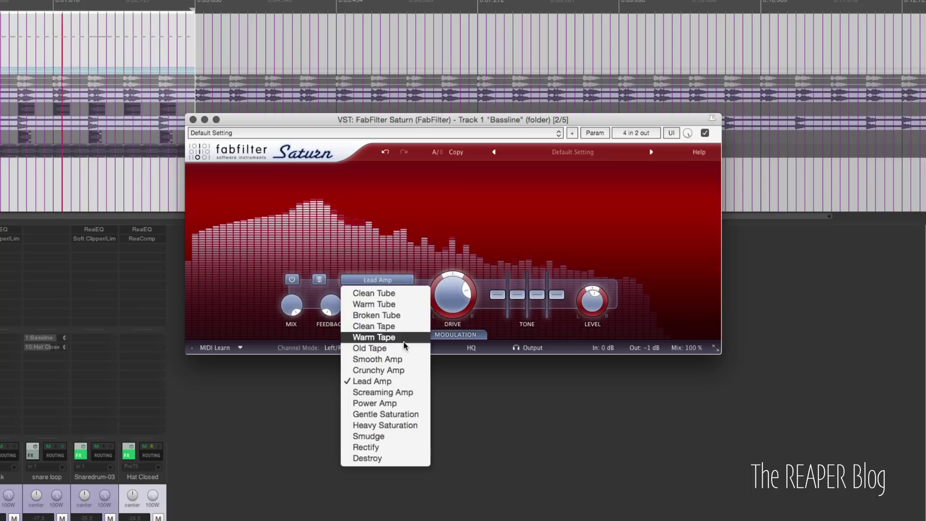
pyautogui.click(398, 392)
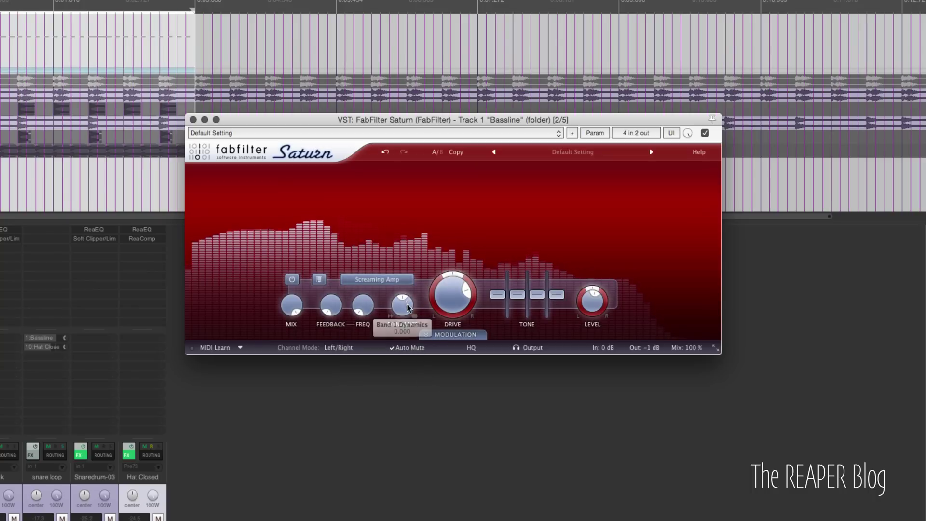
pyautogui.click(406, 283)
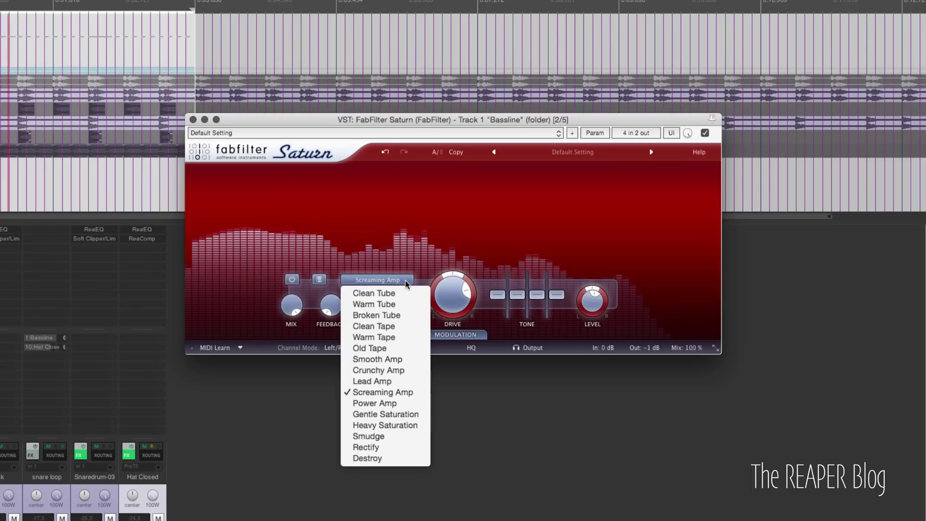
pyautogui.click(393, 404)
pyautogui.moveTo(452, 302)
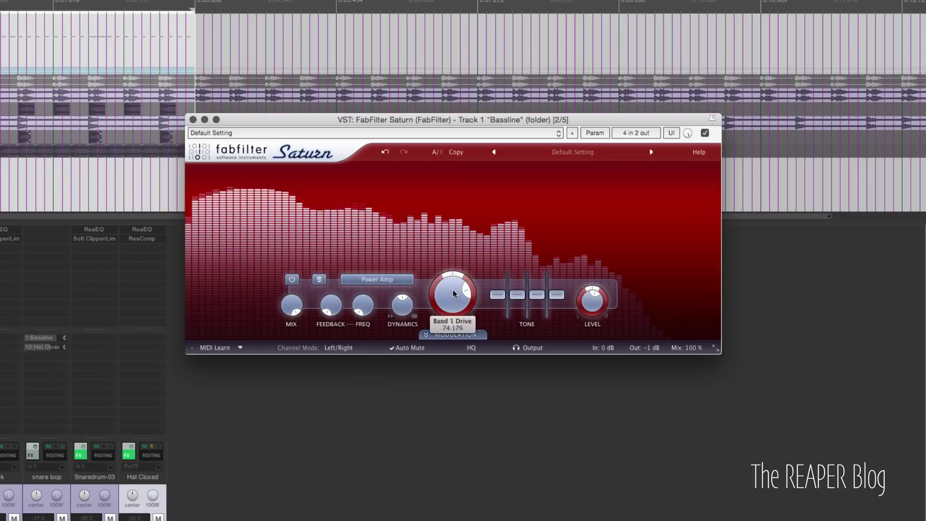
pyautogui.moveTo(455, 319); pyautogui.dragTo(458, 325)
# Try Gentle Saturation at minimum drive, then Heavy Saturation with lowered drive
pyautogui.click(414, 284)
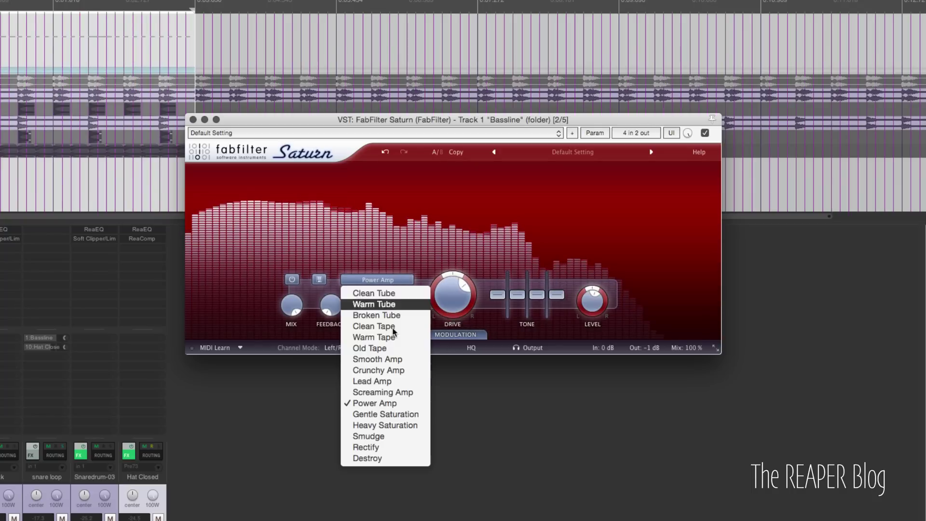
pyautogui.click(393, 415)
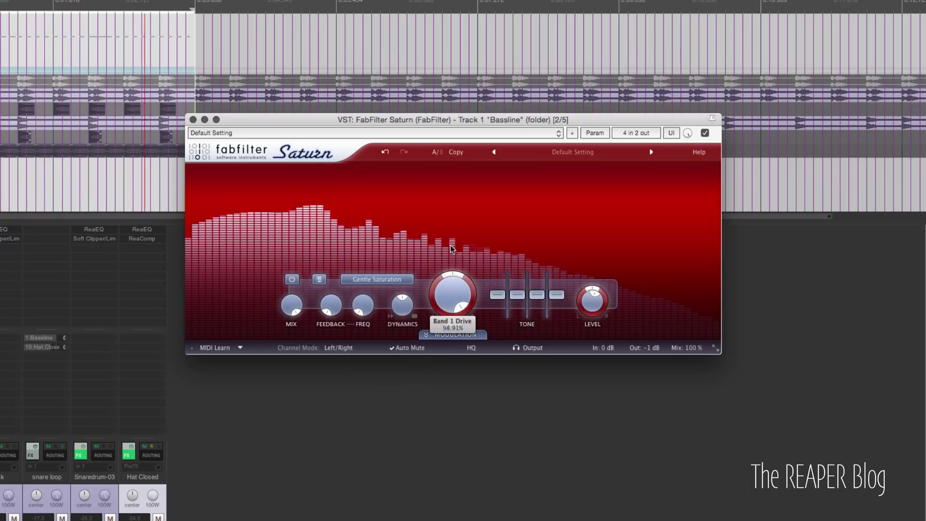
pyautogui.moveTo(450, 296); pyautogui.dragTo(456, 327)
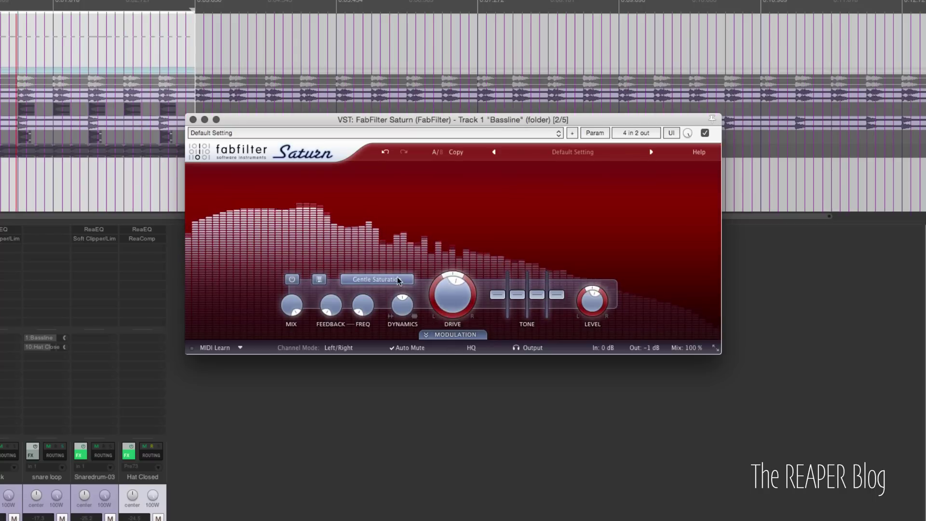
pyautogui.click(377, 280)
pyautogui.click(404, 425)
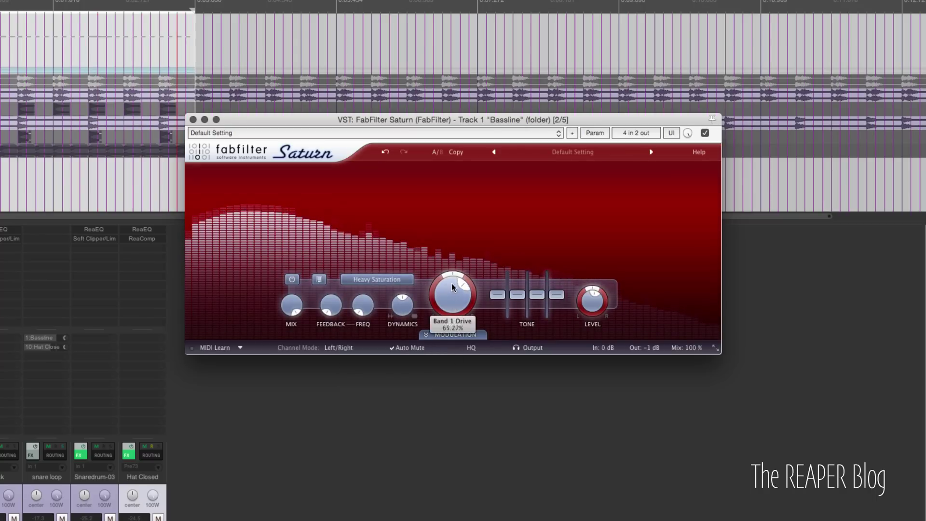
pyautogui.moveTo(452, 307); pyautogui.dragTo(453, 319)
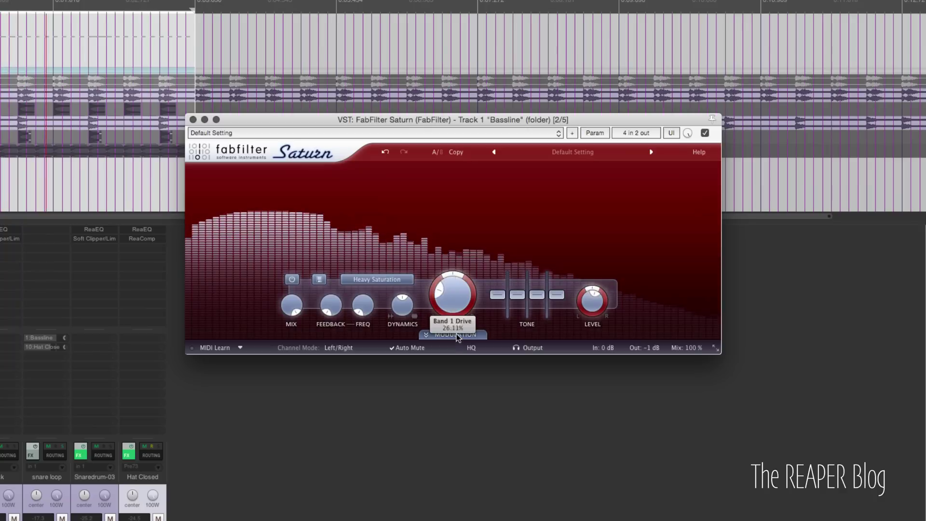
# Try Smudge at about 40% drive, then Rectify at about 11% drive
pyautogui.click(377, 280)
pyautogui.click(398, 437)
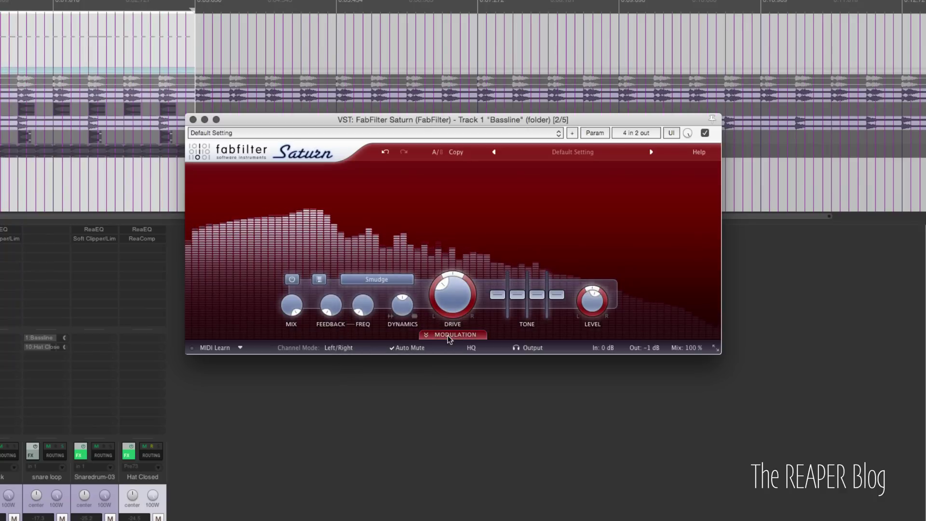
pyautogui.moveTo(458, 304); pyautogui.dragTo(450, 237)
pyautogui.click(377, 279)
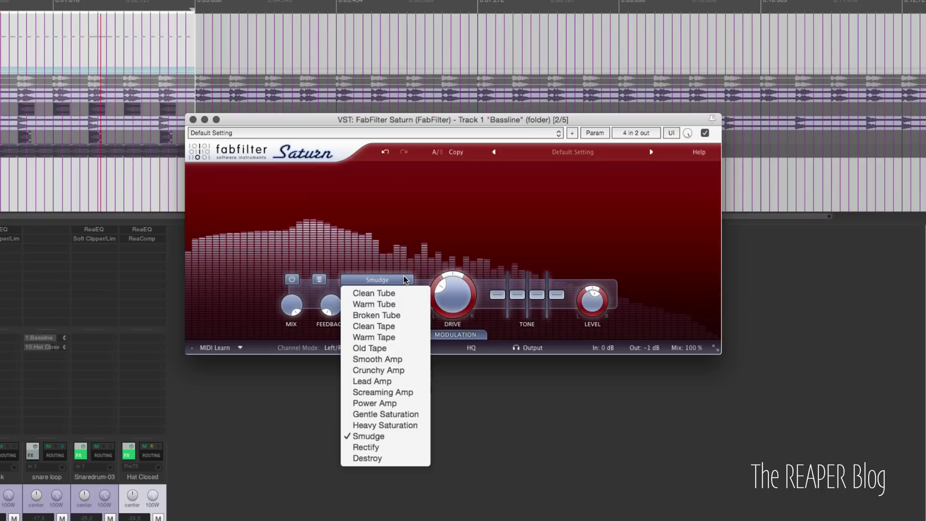
pyautogui.click(403, 449)
pyautogui.moveTo(456, 303); pyautogui.dragTo(463, 338)
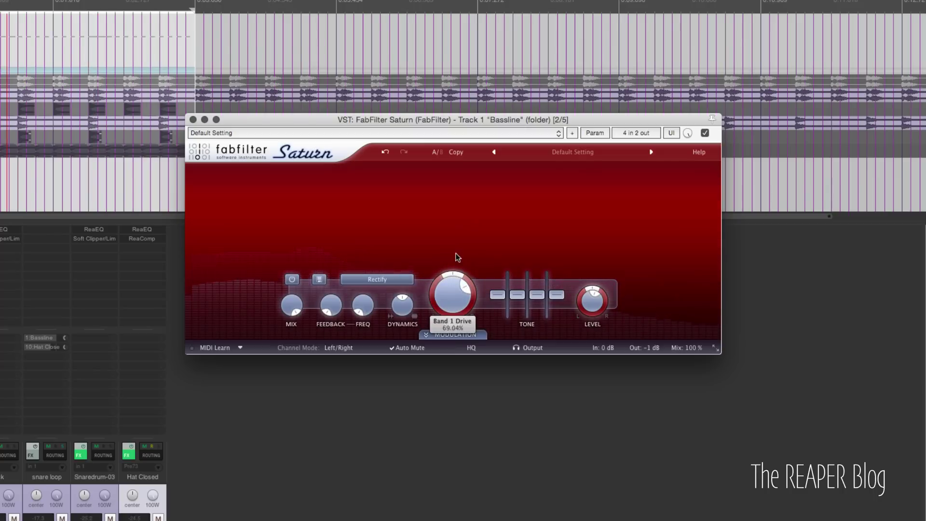
# Switch to the Destroy style and raise drive to about 46%
pyautogui.click(377, 279)
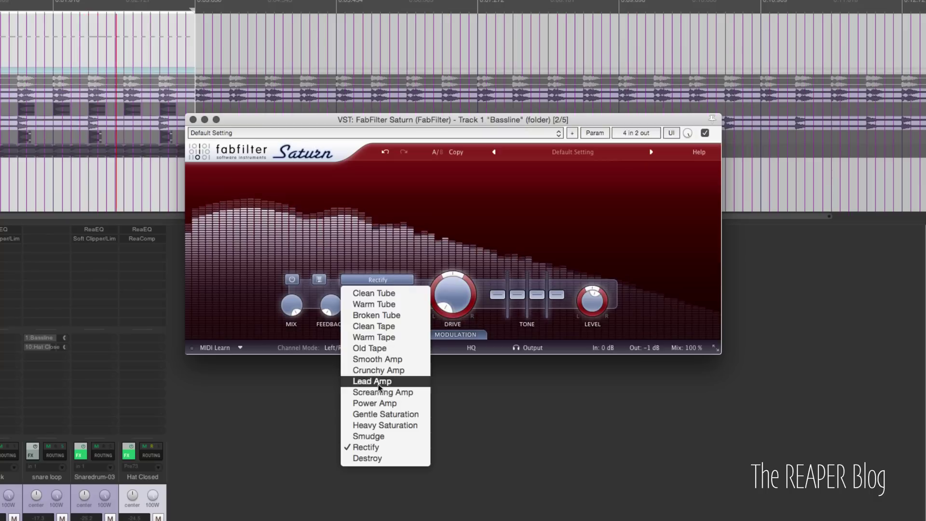
pyautogui.click(367, 458)
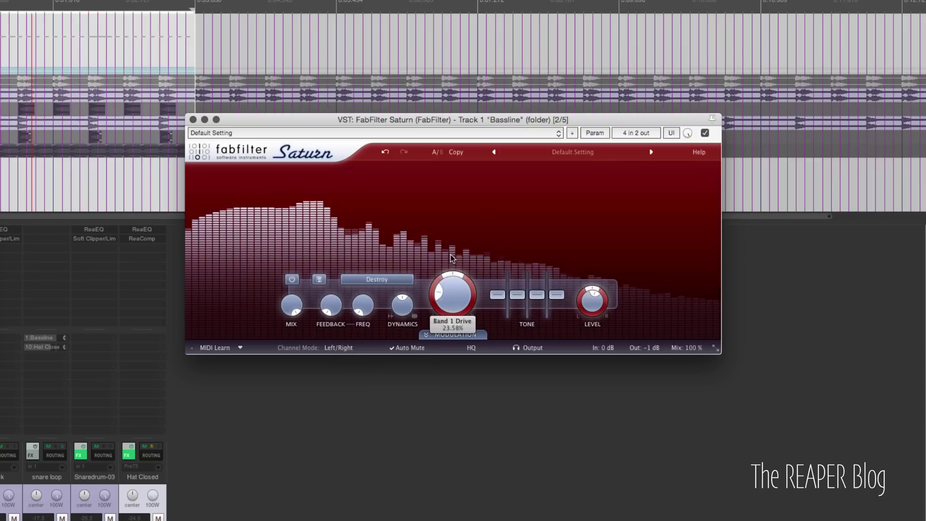
pyautogui.moveTo(452, 276); pyautogui.dragTo(469, 134)
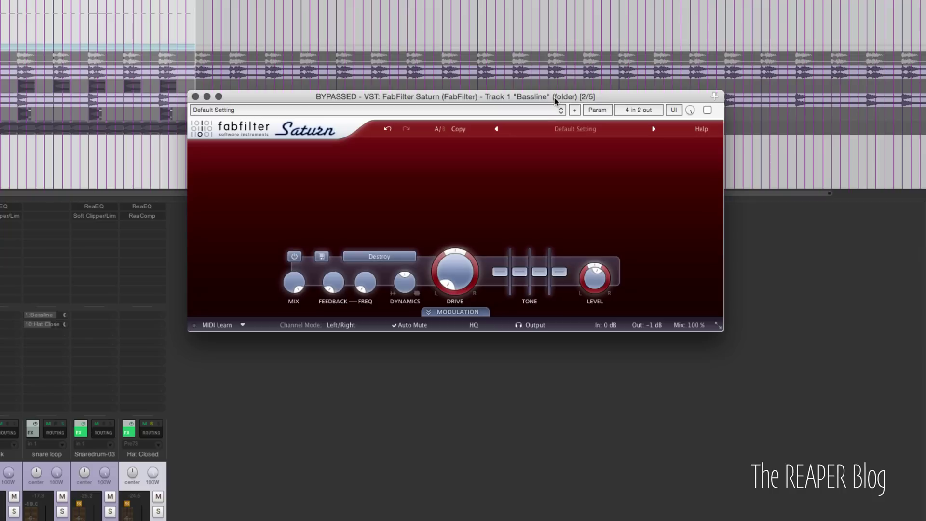
# Select the Screaming Amp style for the band
pyautogui.click(379, 256)
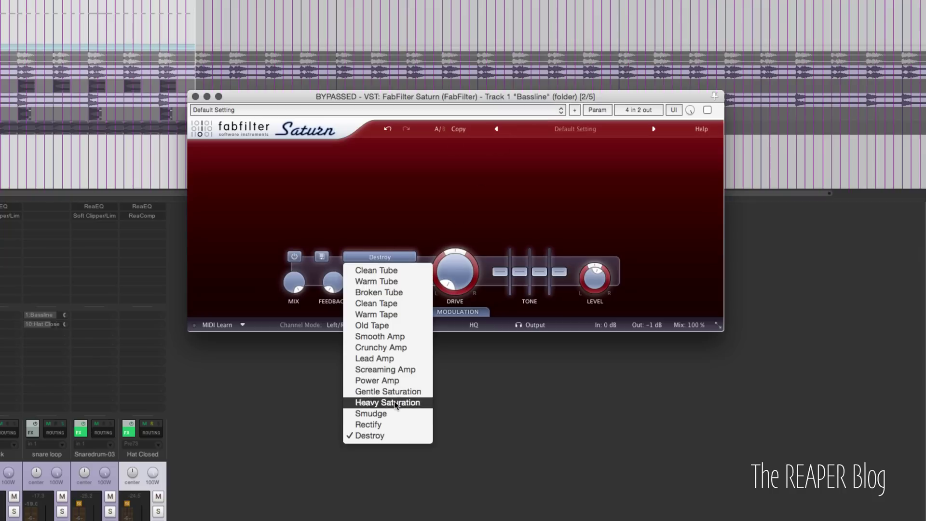
pyautogui.click(388, 434)
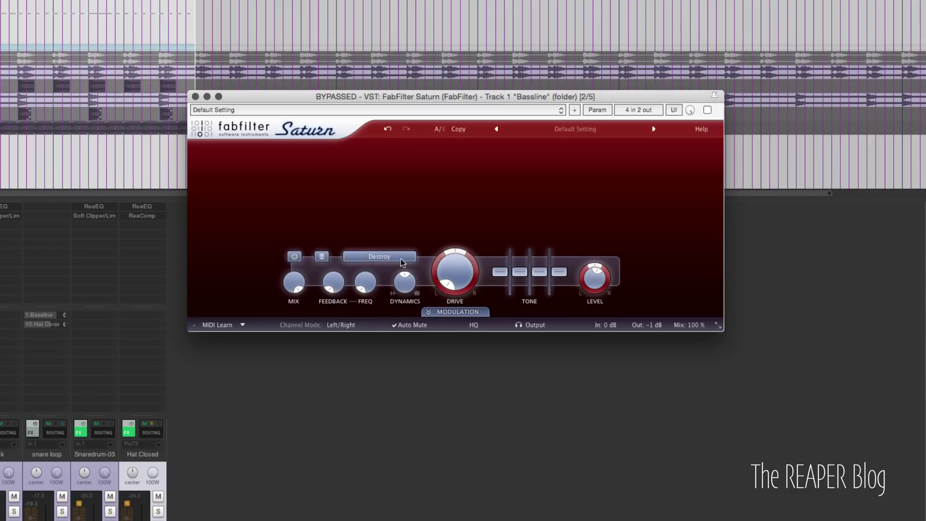
pyautogui.click(379, 257)
pyautogui.click(404, 371)
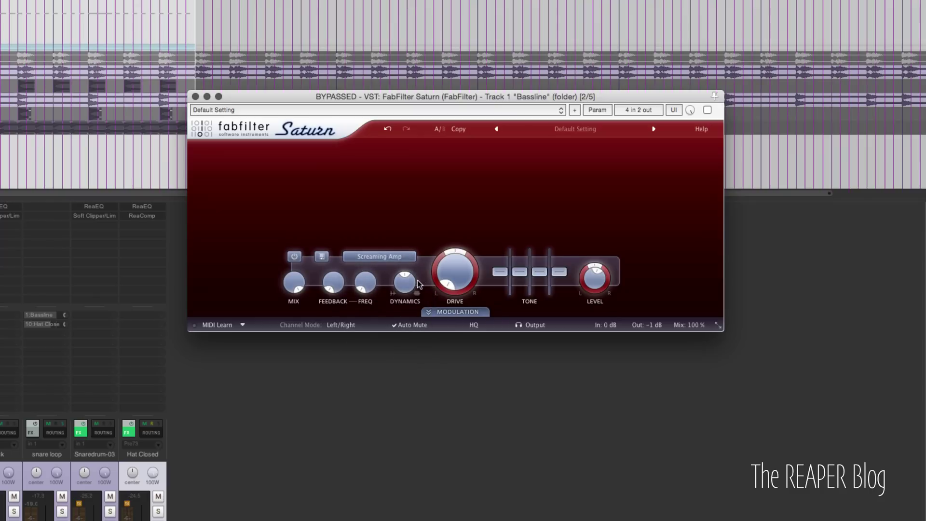
# Un-bypass Saturn, set drive to about 60%, and push the dynamics below zero
pyautogui.click(707, 109)
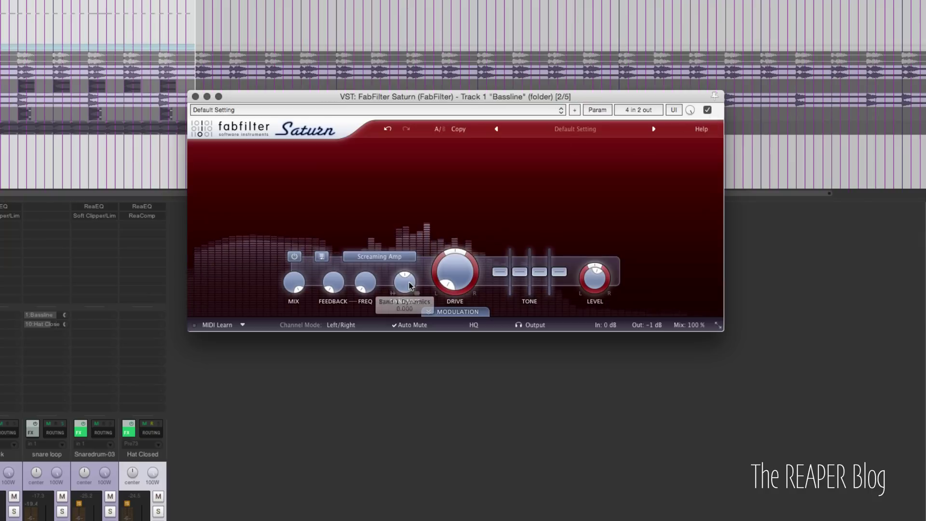
pyautogui.moveTo(460, 277); pyautogui.dragTo(451, 194)
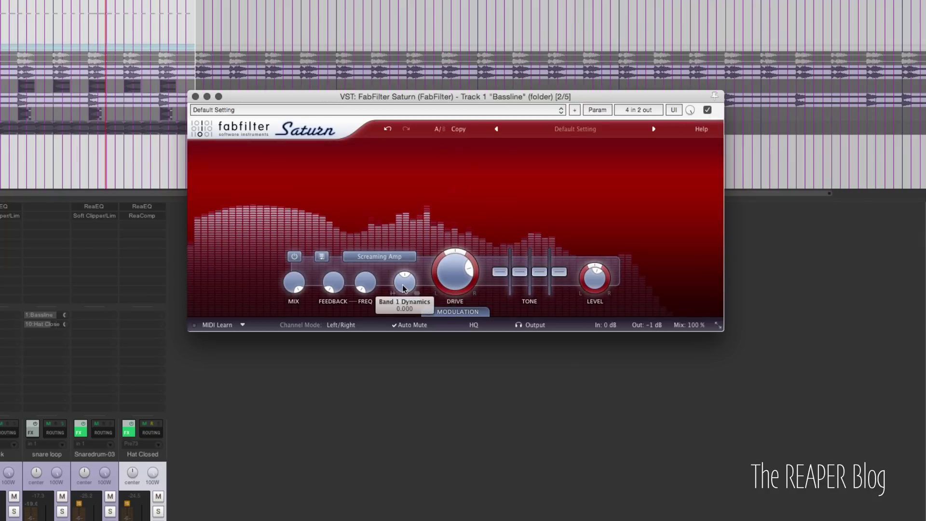
pyautogui.moveTo(404, 287); pyautogui.dragTo(407, 376)
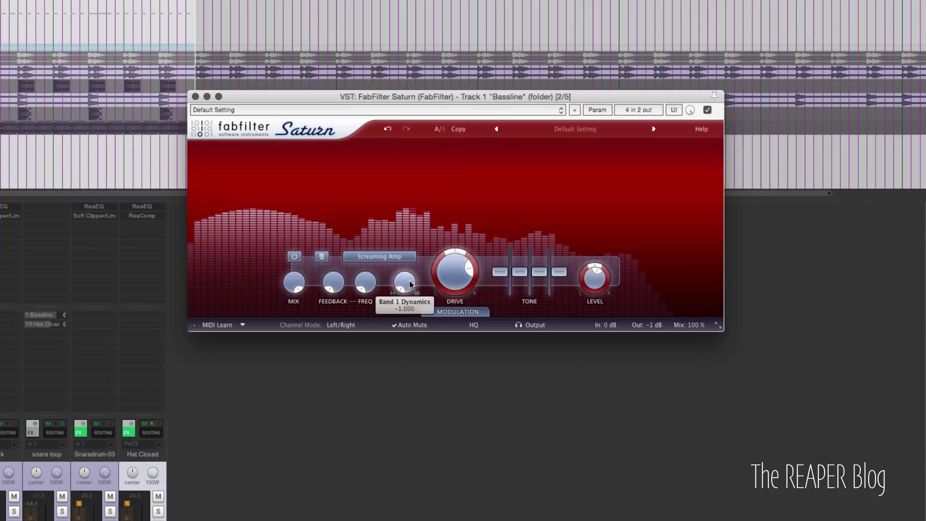
pyautogui.moveTo(452, 273); pyautogui.dragTo(401, 165)
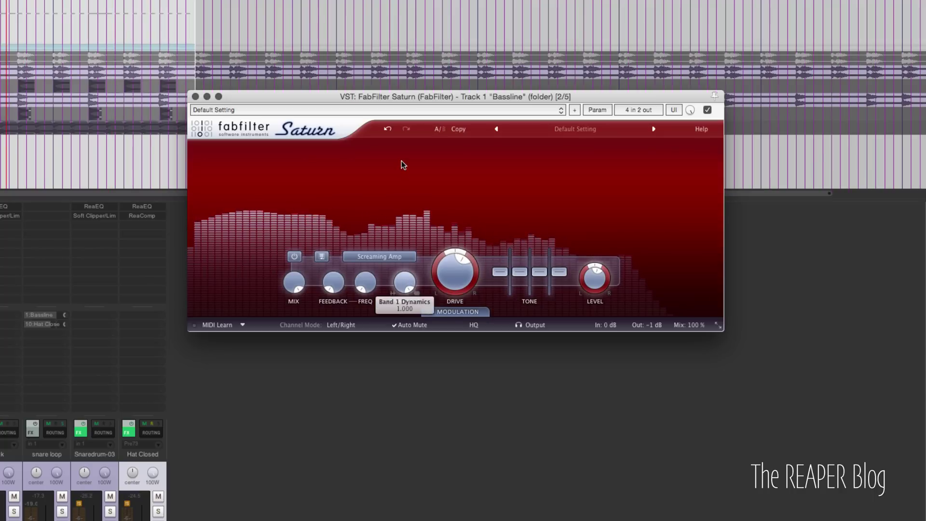
# Switch the band to Power Amp and fine-tune its dynamics amount
pyautogui.click(395, 257)
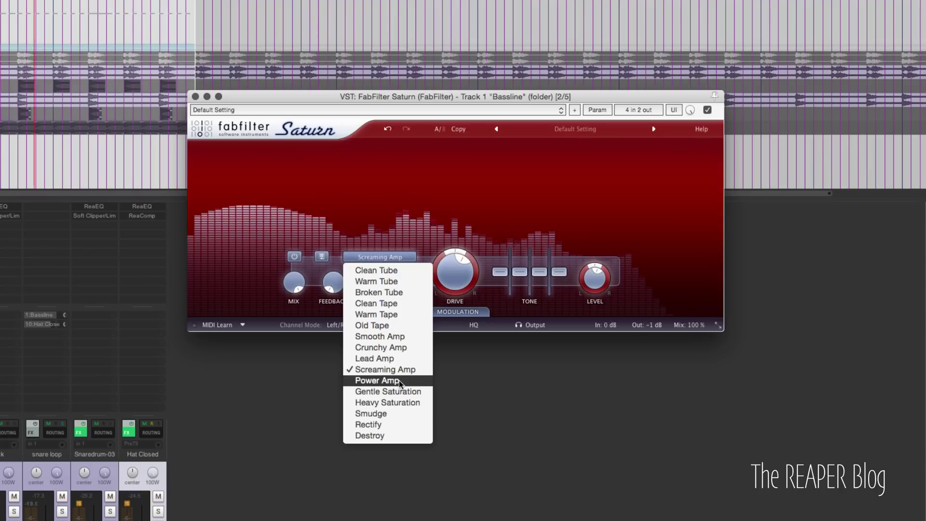
pyautogui.click(377, 380)
pyautogui.moveTo(406, 302); pyautogui.dragTo(410, 342)
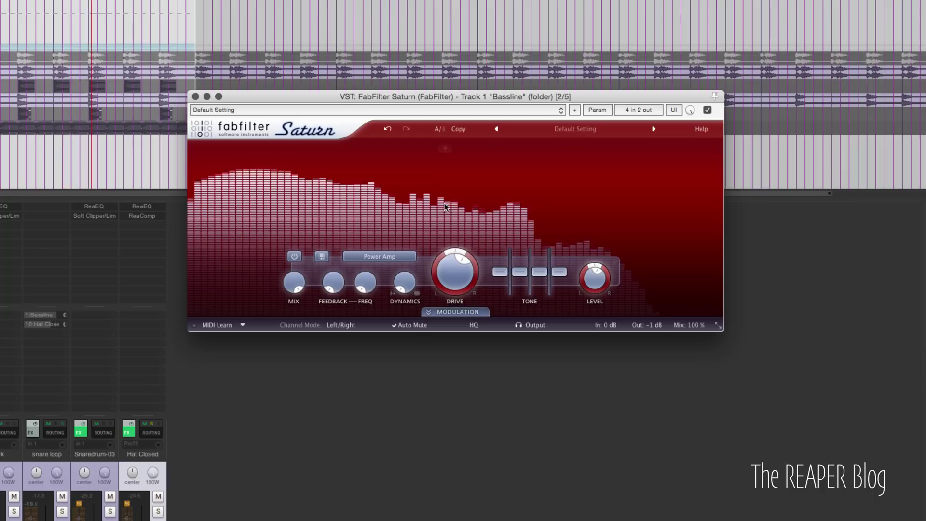
pyautogui.moveTo(406, 284); pyautogui.dragTo(407, 281)
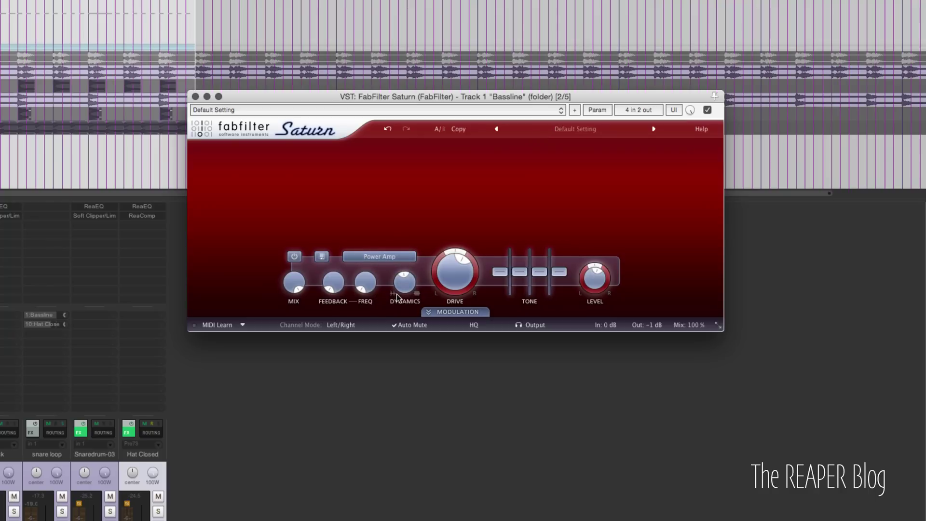
pyautogui.moveTo(404, 285)
# During playback, raise the feedback amount and feedback frequency, and lower dynamics
pyautogui.press('space')
pyautogui.moveTo(331, 309); pyautogui.dragTo(330, 195)
pyautogui.moveTo(365, 282); pyautogui.dragTo(362, 221)
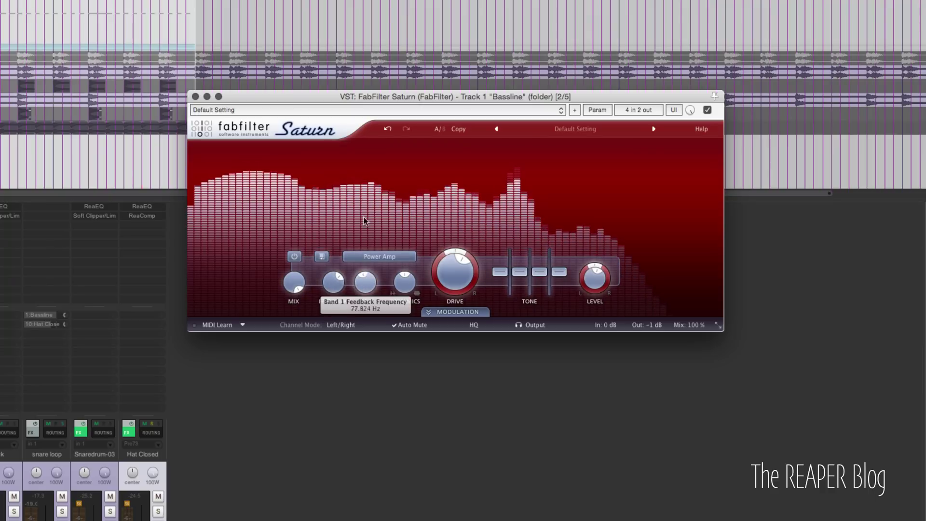
pyautogui.moveTo(404, 282); pyautogui.dragTo(372, 337)
# Try Crunchy Amp with less feedback, then return to Power Amp with feedback frequency 23.050 Hz
pyautogui.click(380, 256)
pyautogui.click(380, 343)
pyautogui.moveTo(344, 291); pyautogui.dragTo(343, 301)
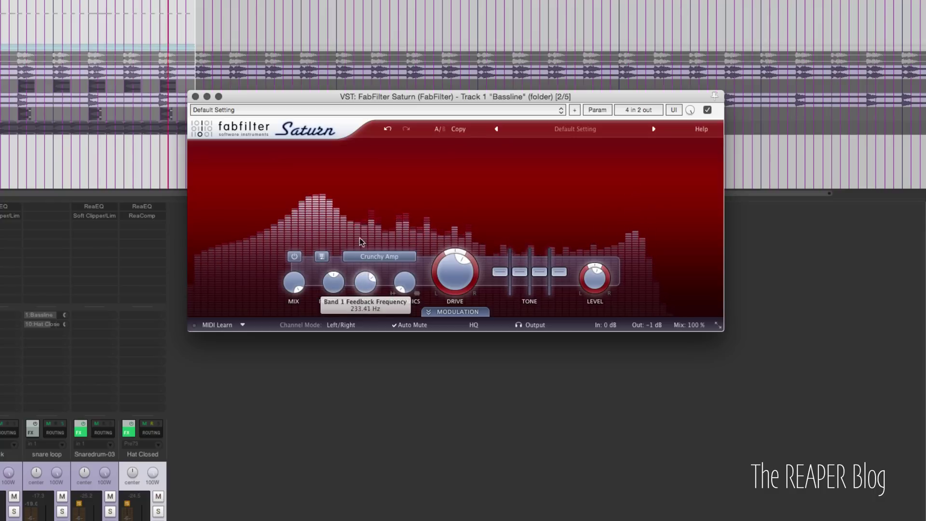
pyautogui.click(379, 256)
pyautogui.click(387, 380)
pyautogui.moveTo(365, 283); pyautogui.dragTo(368, 333)
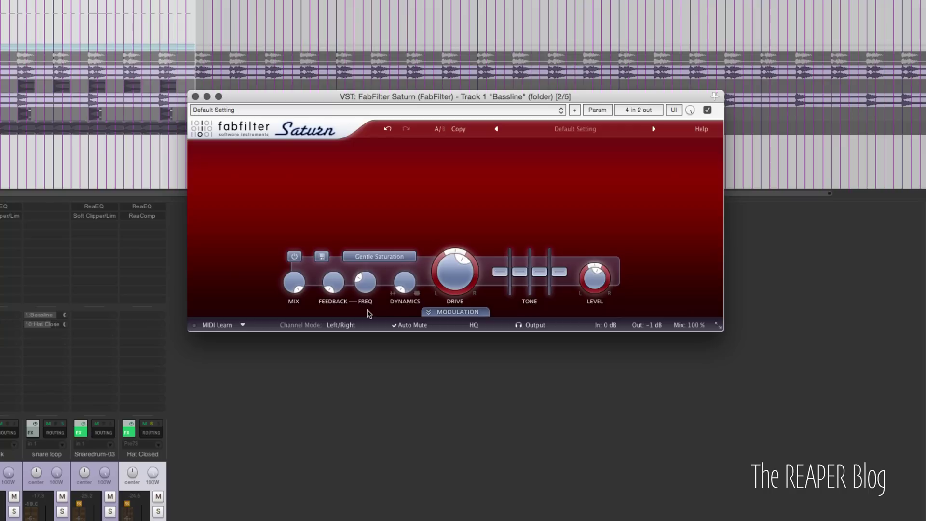
# Check the Gentle Saturation band's drive (about 59.46%) and Bass (0.00 dB) values
pyautogui.moveTo(455, 281)
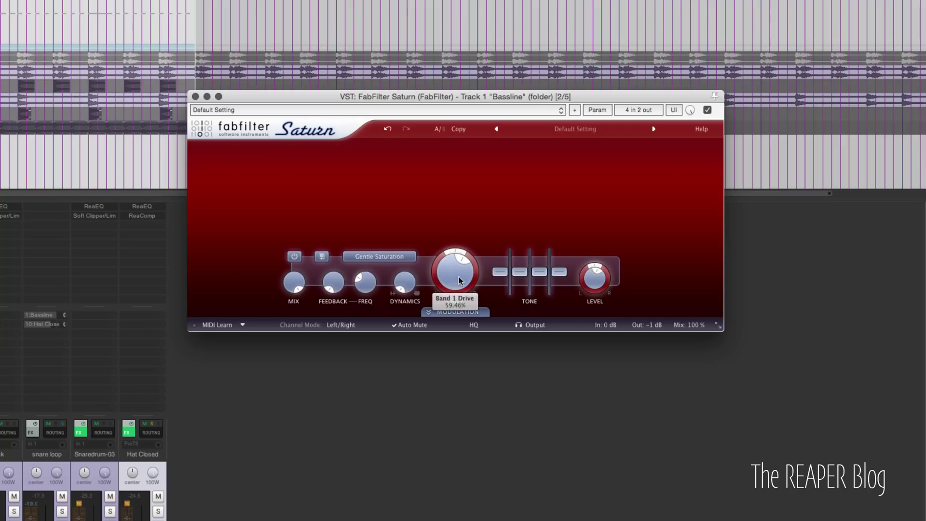
pyautogui.moveTo(501, 274)
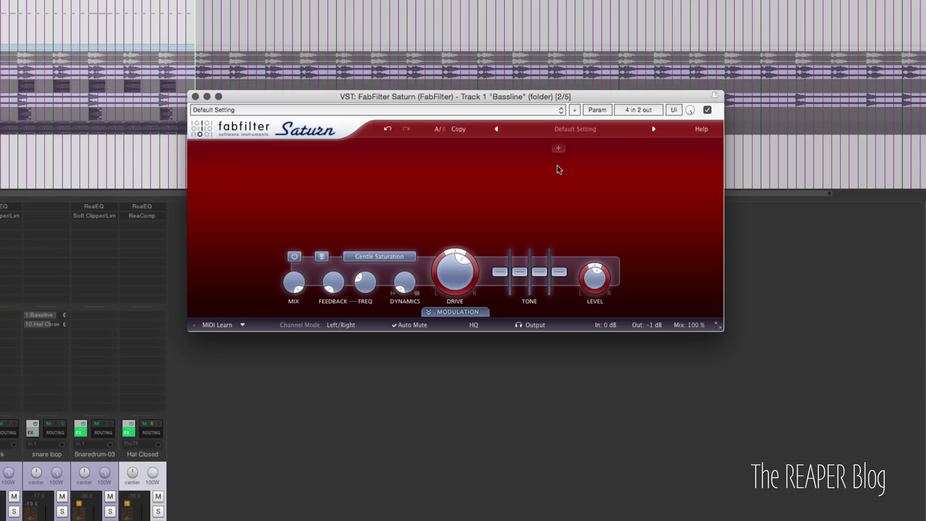
# Add a crossover to create a second band, leaving its style unchanged
pyautogui.click(385, 148)
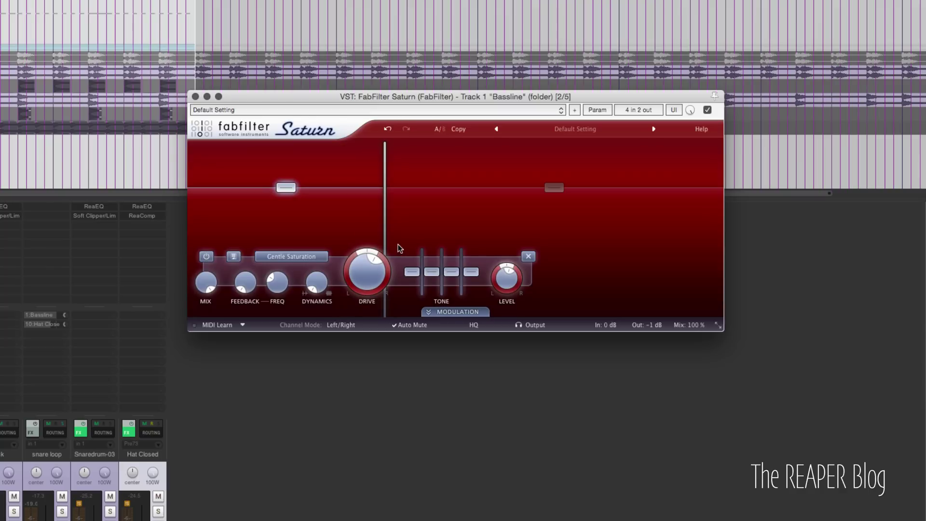
pyautogui.click(313, 258)
pyautogui.click(415, 208)
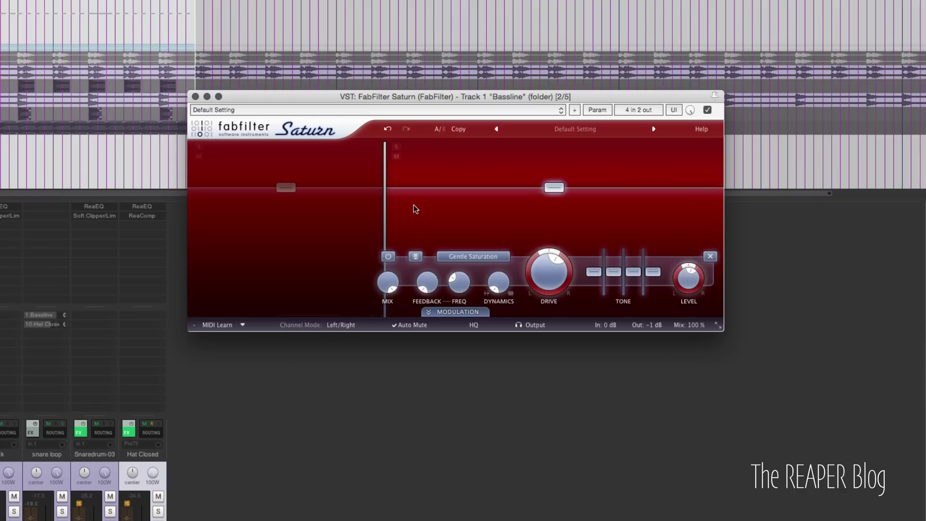
# Play audio, boost band 2's treble to +8.15 dB, and move the crossover to 522.20 Hz
pyautogui.press('space')
pyautogui.moveTo(633, 272); pyautogui.dragTo(591, 282)
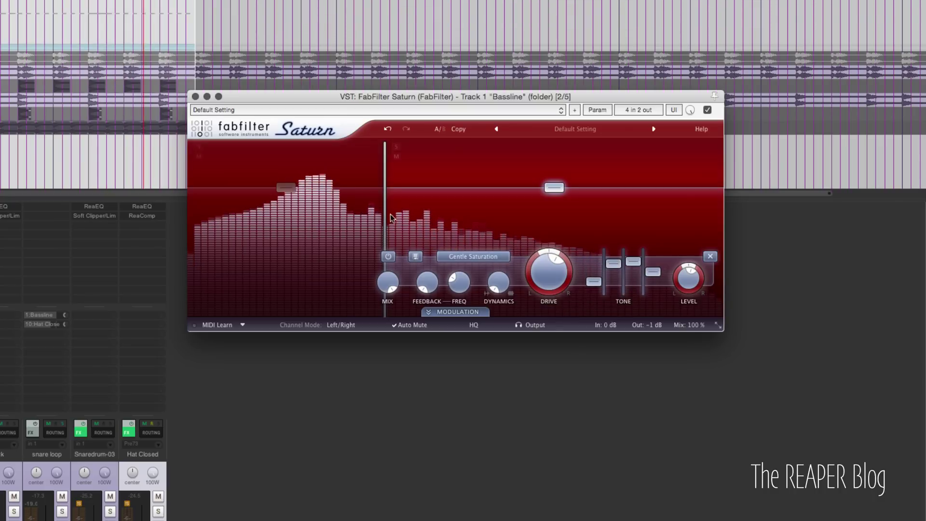
pyautogui.moveTo(385, 220); pyautogui.dragTo(537, 221)
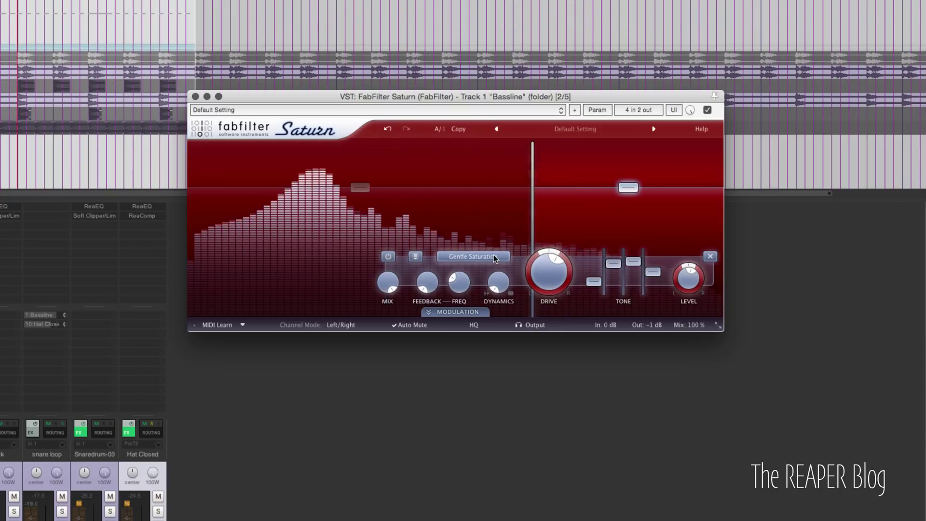
# Set the upper band to Old Tape, raise its presence slightly, and cut bass to -24.00 dB
pyautogui.click(473, 256)
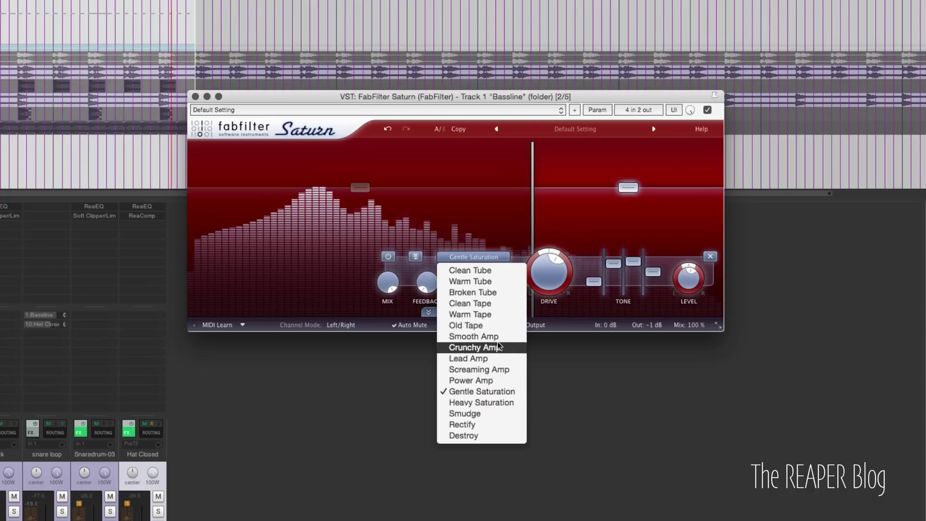
pyautogui.click(497, 324)
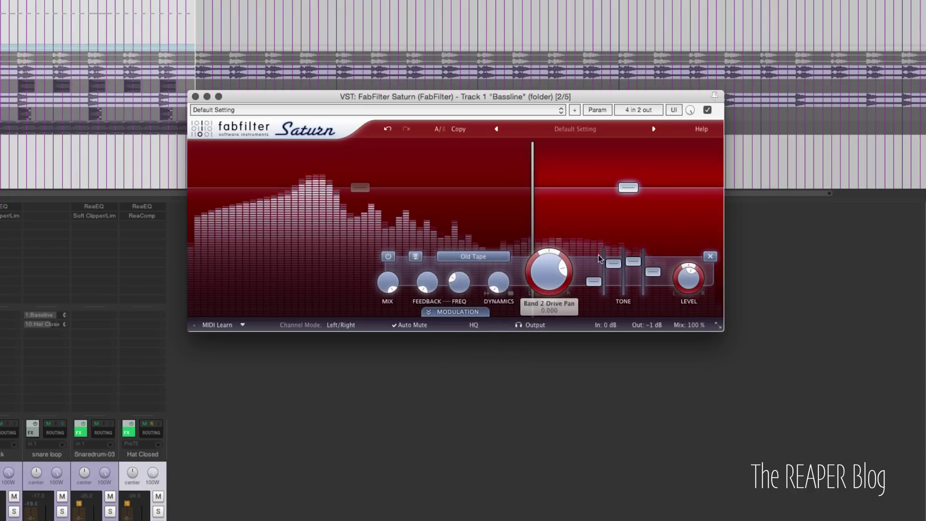
pyautogui.moveTo(653, 271); pyautogui.dragTo(651, 268)
pyautogui.moveTo(593, 281); pyautogui.dragTo(595, 253)
# Switch the upper band to Heavy Saturation, readjust bass, move crossover to 714.60 Hz, expand modulation
pyautogui.click(472, 256)
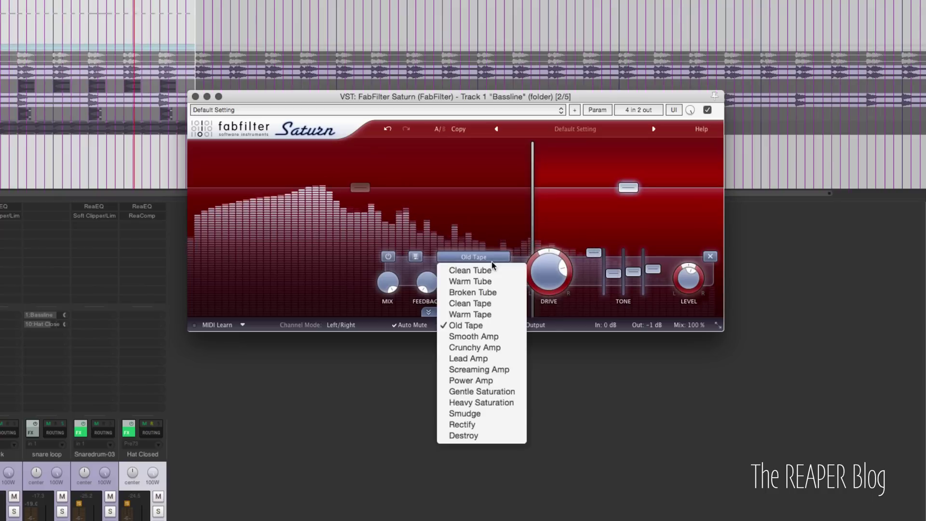
pyautogui.click(497, 403)
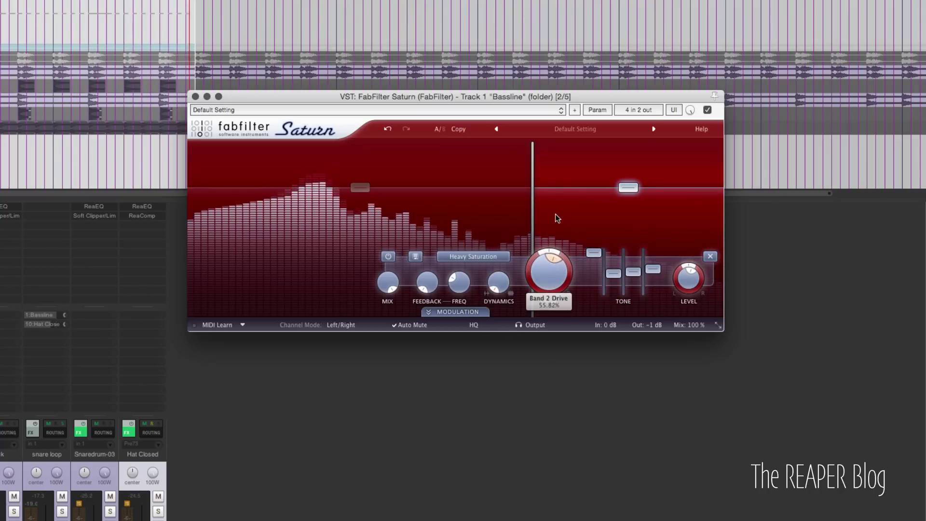
pyautogui.moveTo(593, 252); pyautogui.dragTo(594, 268)
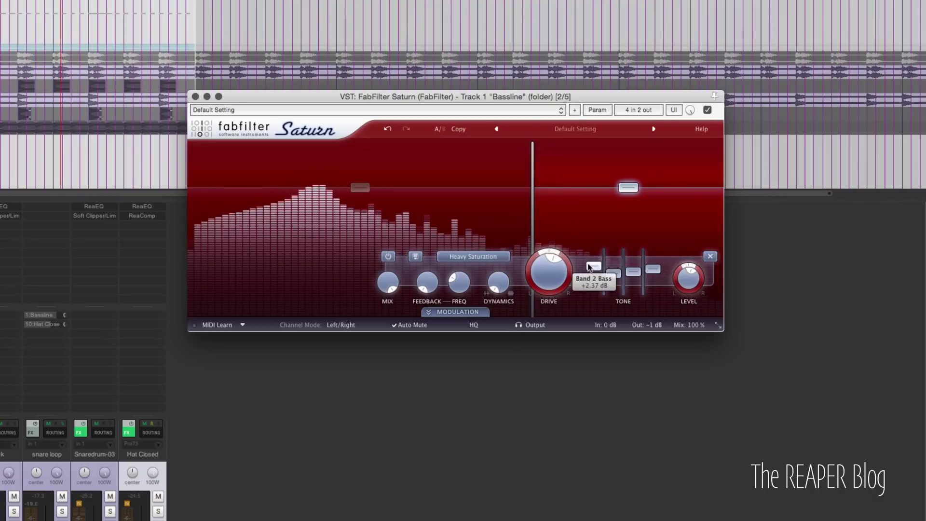
pyautogui.moveTo(531, 218); pyautogui.dragTo(468, 233)
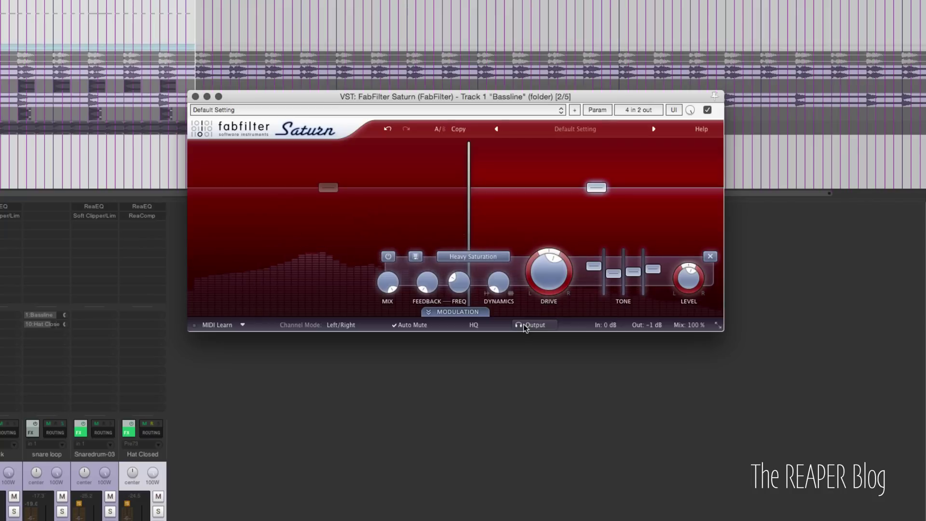
pyautogui.moveTo(526, 328)
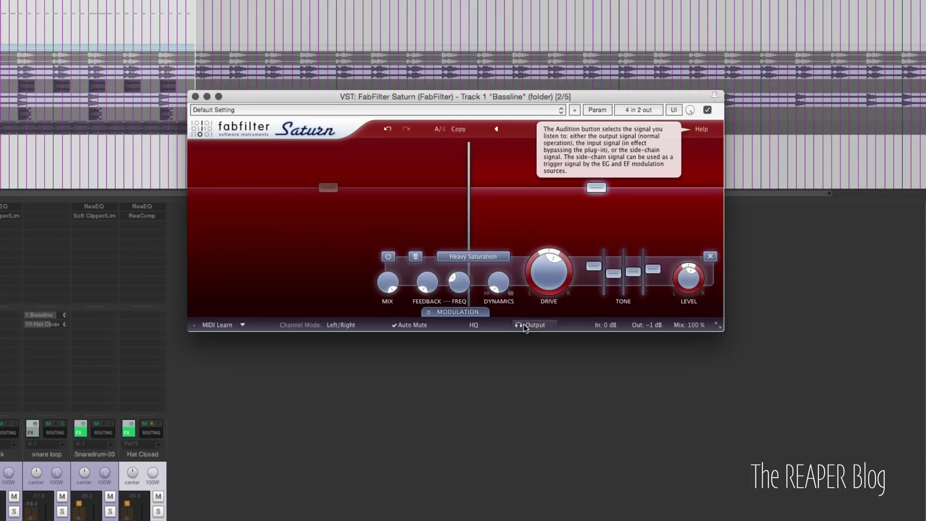
pyautogui.click(468, 314)
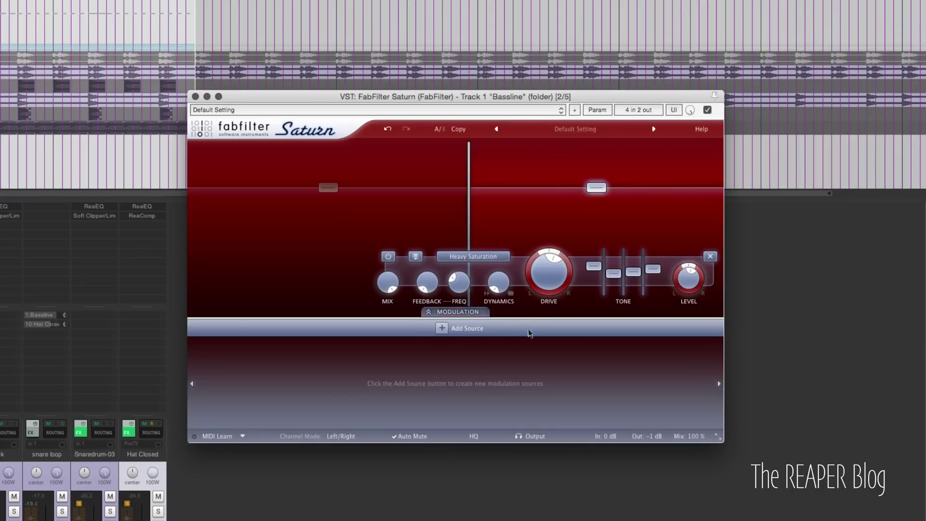
# Add a New MIDI Source, remove the MIDI 1 slot, and reopen the source type list
pyautogui.click(453, 327)
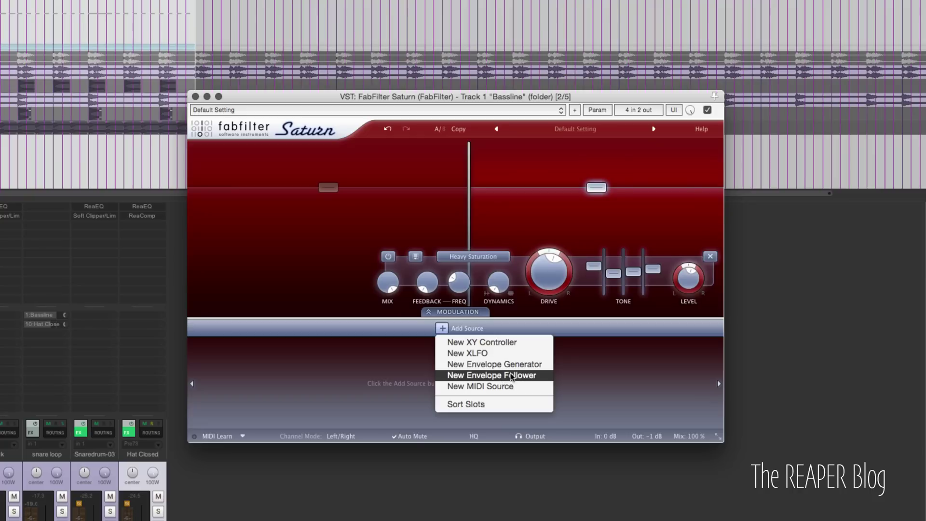
pyautogui.click(496, 386)
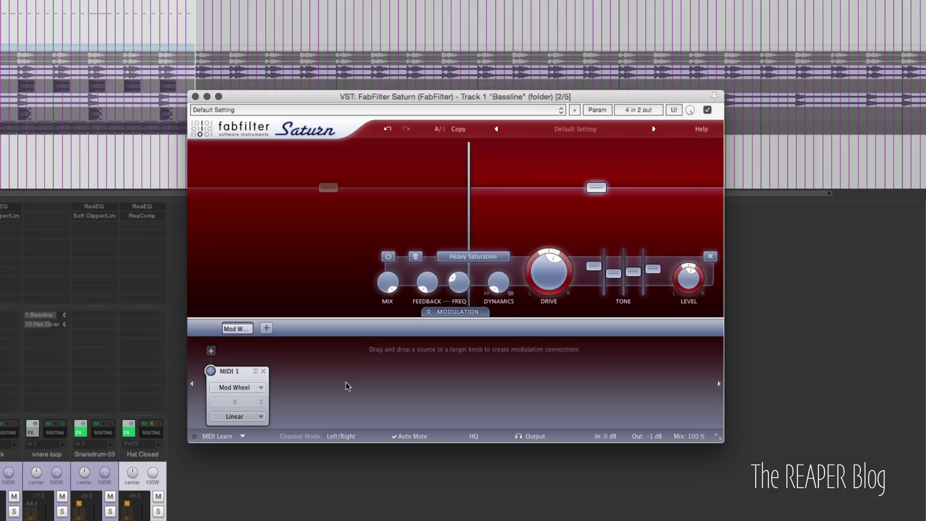
pyautogui.click(262, 371)
pyautogui.click(443, 327)
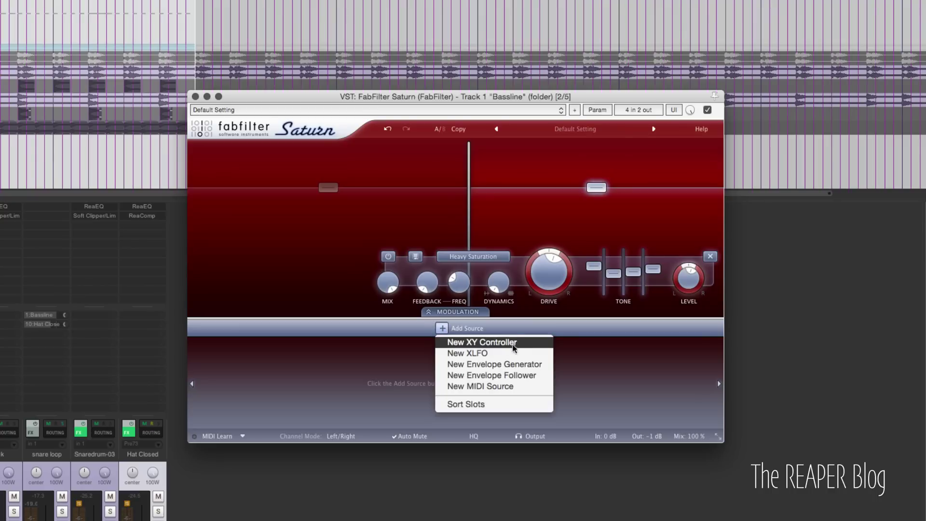
# Add an EG 1 envelope routed to the upper band's output level, deepen it, and audition it solo
pyautogui.click(512, 365)
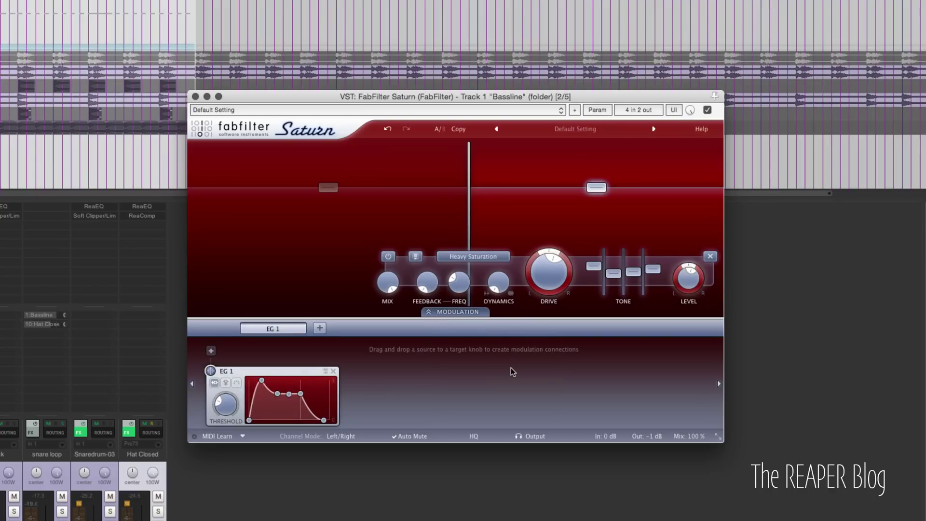
pyautogui.moveTo(210, 370); pyautogui.dragTo(685, 273)
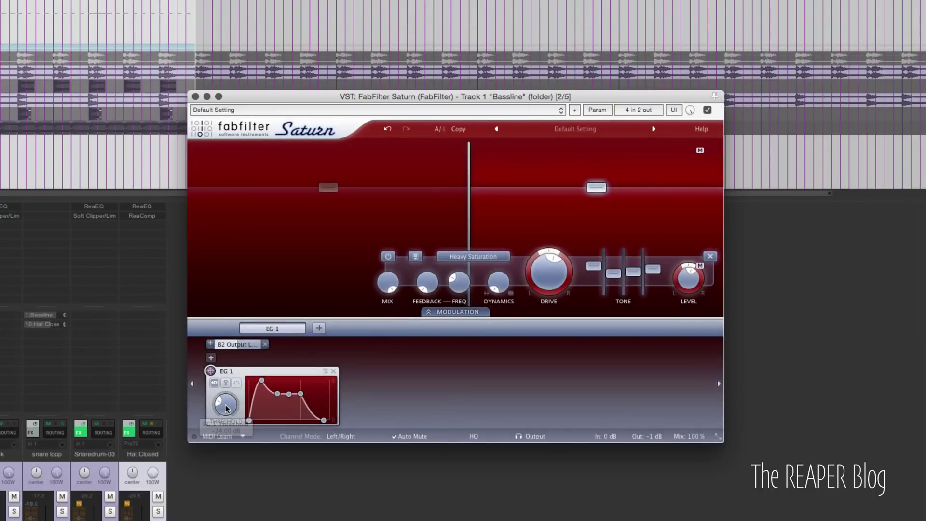
pyautogui.click(481, 147)
pyautogui.press('space')
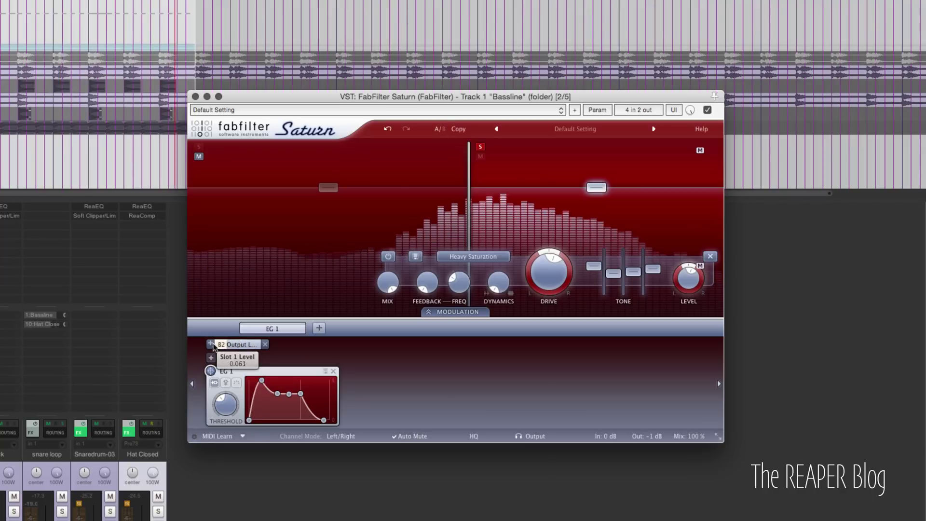
pyautogui.moveTo(216, 346); pyautogui.dragTo(234, 349)
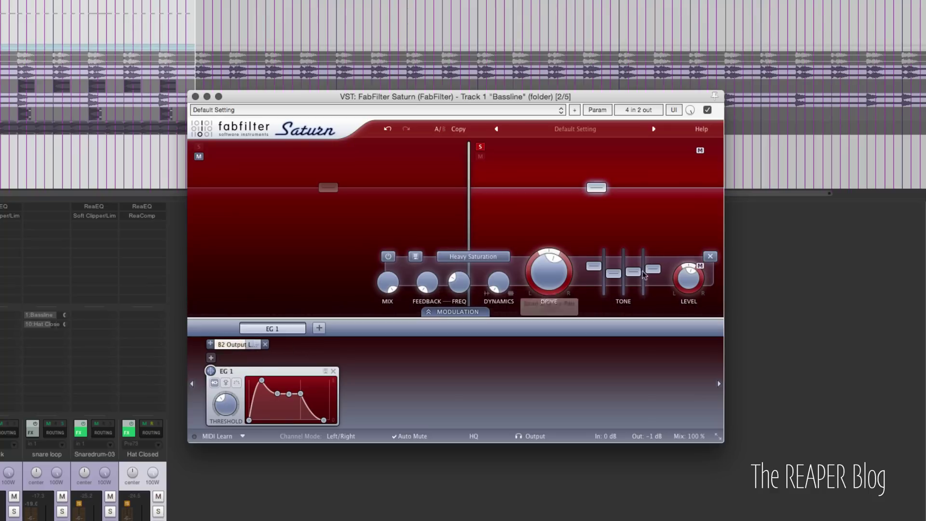
pyautogui.moveTo(689, 281); pyautogui.dragTo(693, 372)
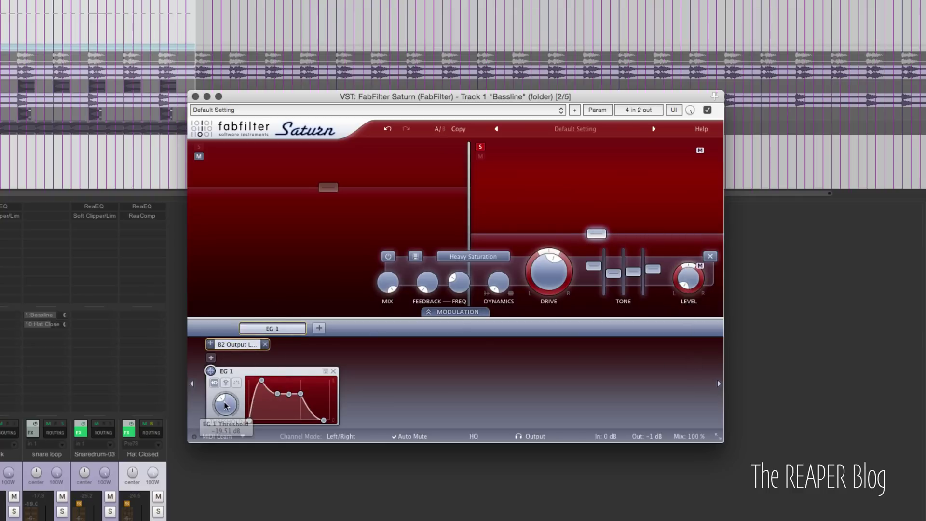
pyautogui.press('space')
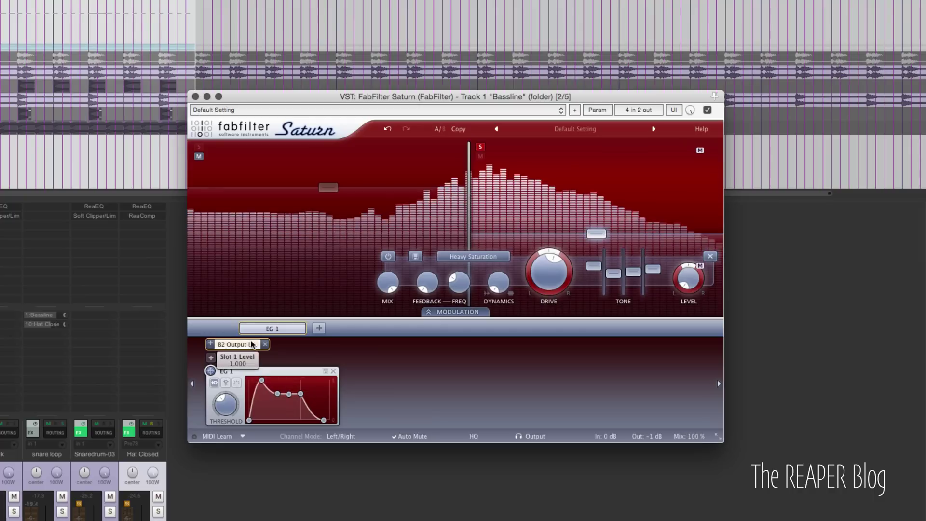
# Delay EG 1's start, lengthen its attack, set release to zero, and raise band 2's level slightly
pyautogui.moveTo(262, 380)
pyautogui.mouseDown()
pyautogui.moveTo(285, 380)
pyautogui.moveTo(264, 381)
pyautogui.mouseUp()
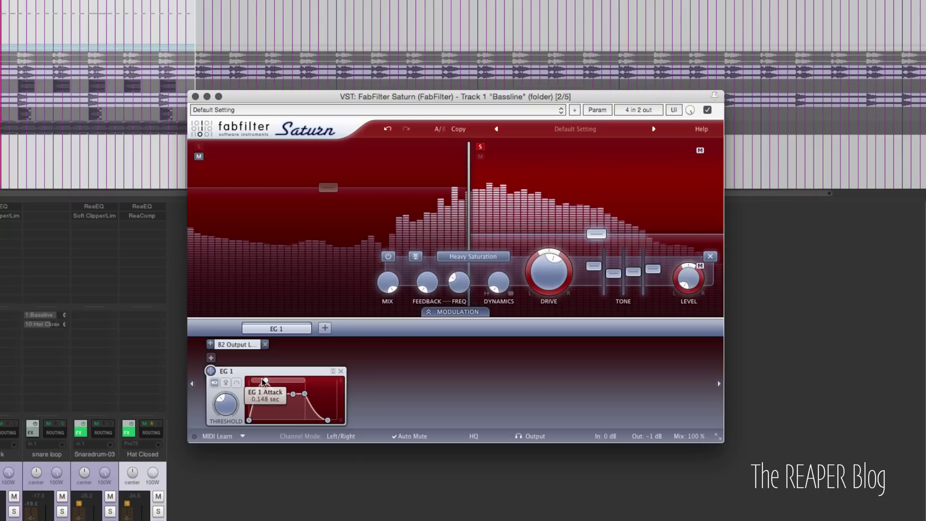
pyautogui.moveTo(249, 420)
pyautogui.mouseDown()
pyautogui.moveTo(261, 419)
pyautogui.moveTo(249, 420)
pyautogui.mouseUp()
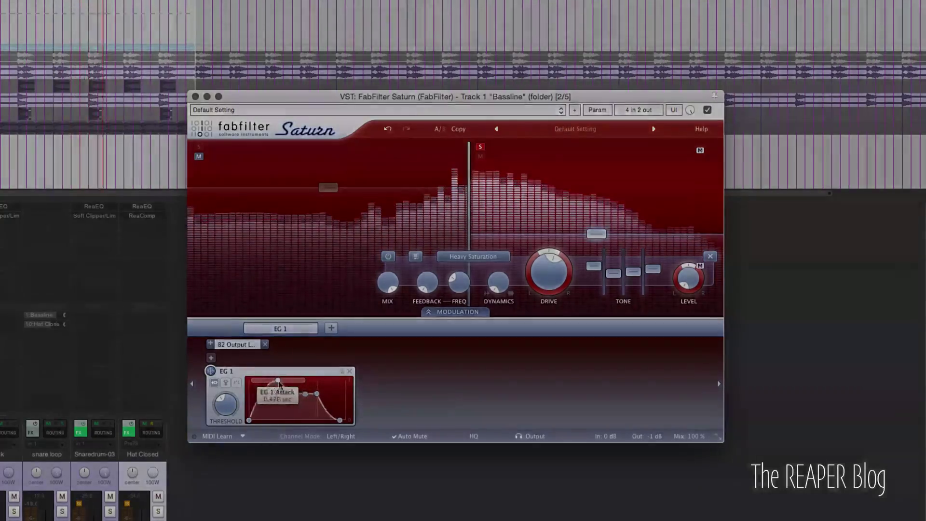
pyautogui.moveTo(264, 380); pyautogui.dragTo(284, 380)
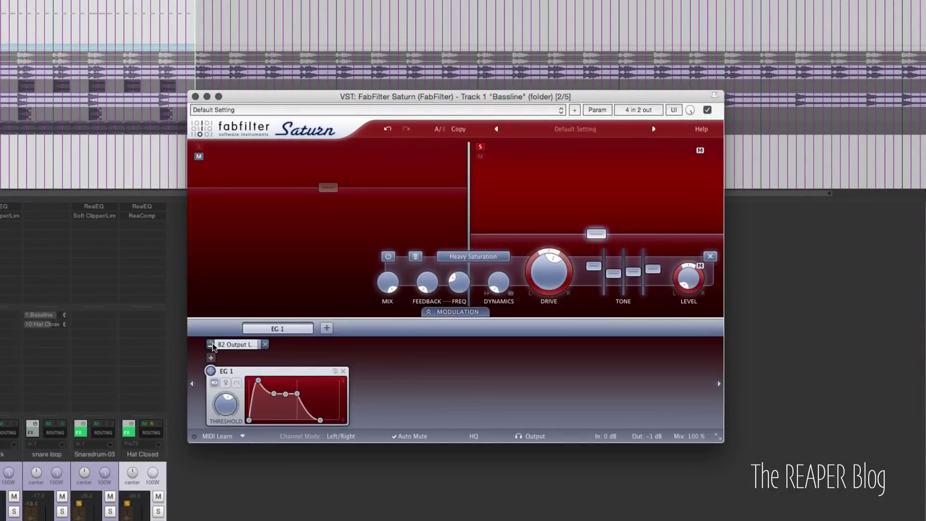
pyautogui.moveTo(683, 306); pyautogui.dragTo(686, 215)
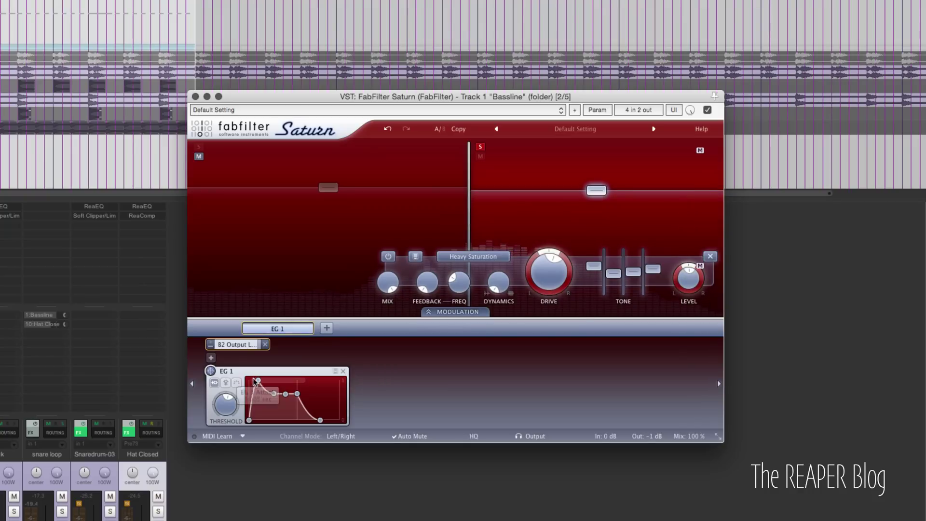
pyautogui.moveTo(259, 381); pyautogui.dragTo(269, 383)
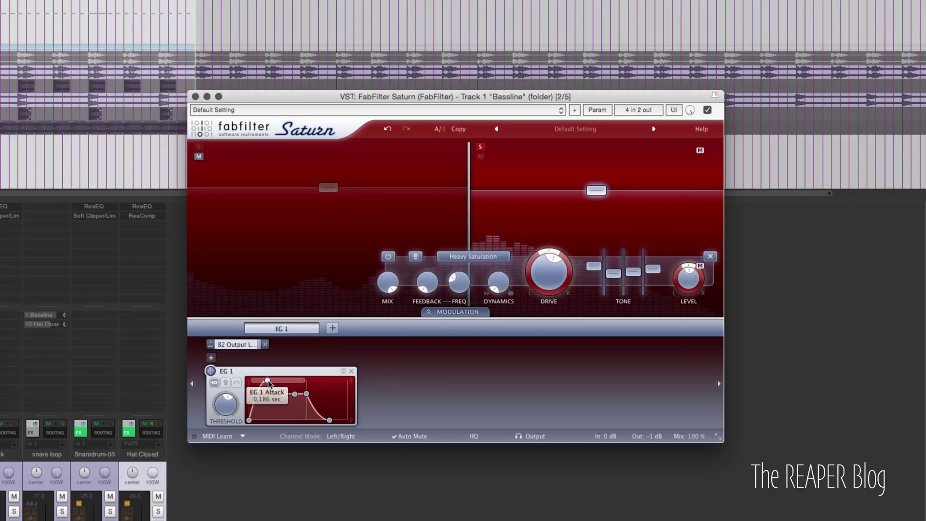
pyautogui.moveTo(330, 420); pyautogui.dragTo(283, 413)
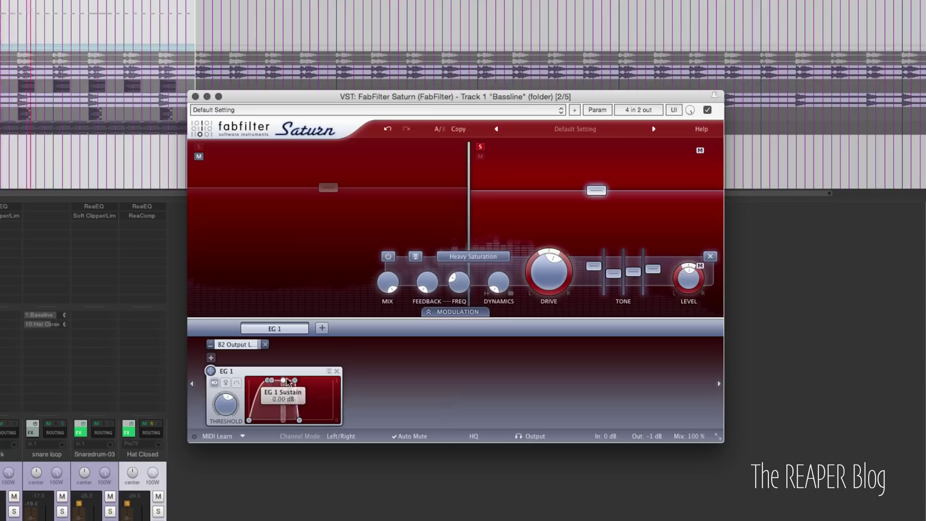
pyautogui.moveTo(268, 380)
pyautogui.mouseDown()
pyautogui.moveTo(283, 381)
pyautogui.moveTo(269, 381)
pyautogui.mouseUp()
# Delete band 1 to leave a single band, and lower the EG 1 threshold
pyautogui.moveTo(466, 216)
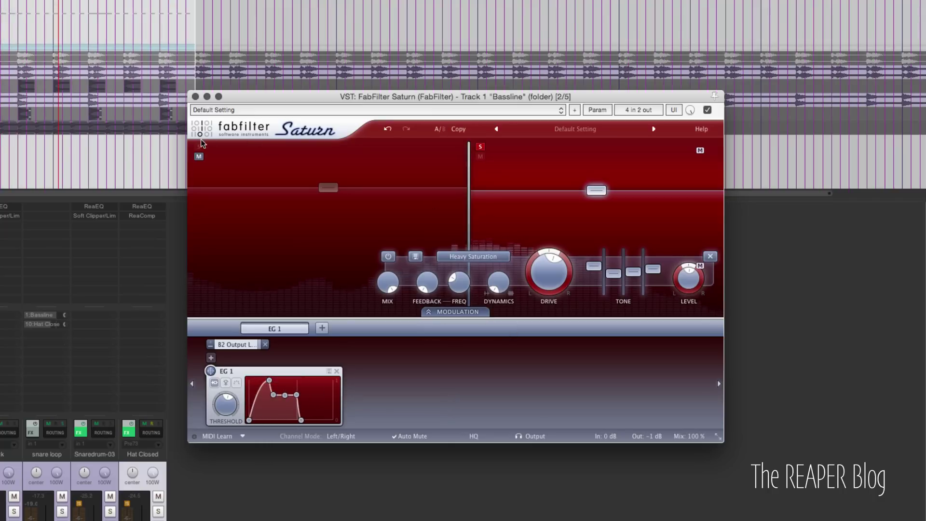
pyautogui.click(460, 244)
pyautogui.click(526, 258)
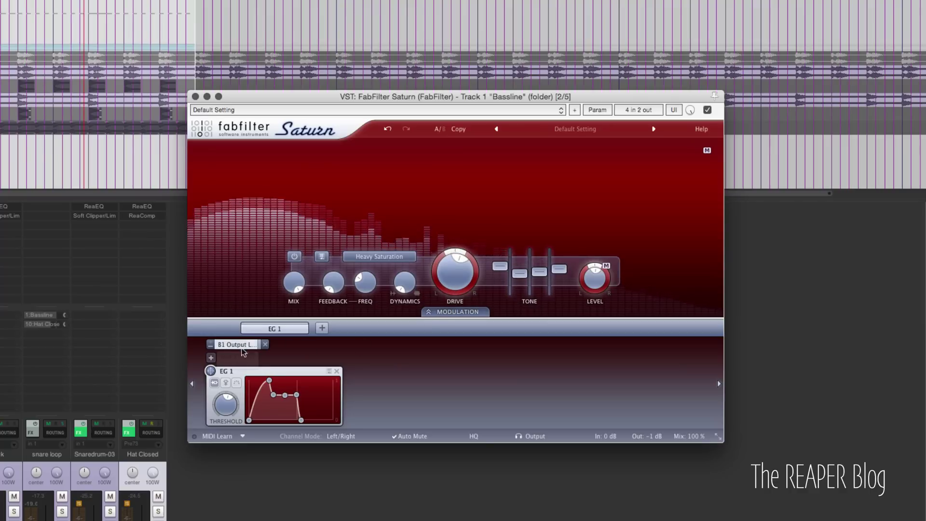
pyautogui.moveTo(226, 413)
pyautogui.moveTo(225, 412); pyautogui.dragTo(232, 379)
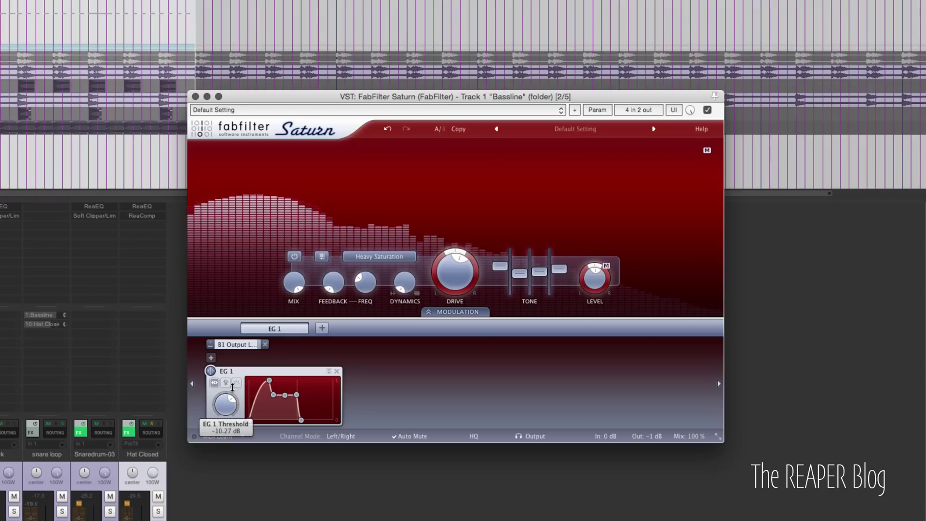
# Reconnect EG 1 to the remaining band's output knob and lower its threshold to about -14.58 dB
pyautogui.moveTo(582, 279)
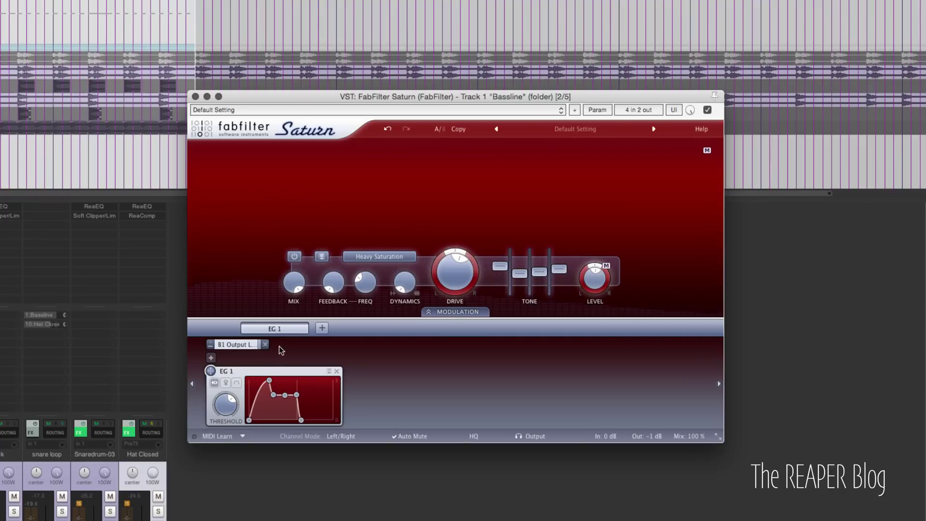
pyautogui.click(265, 344)
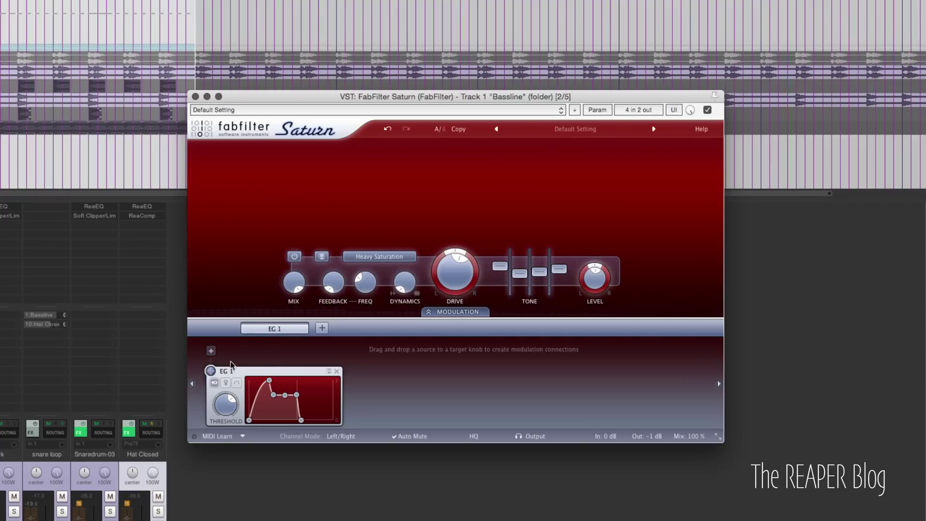
pyautogui.moveTo(211, 371); pyautogui.dragTo(595, 278)
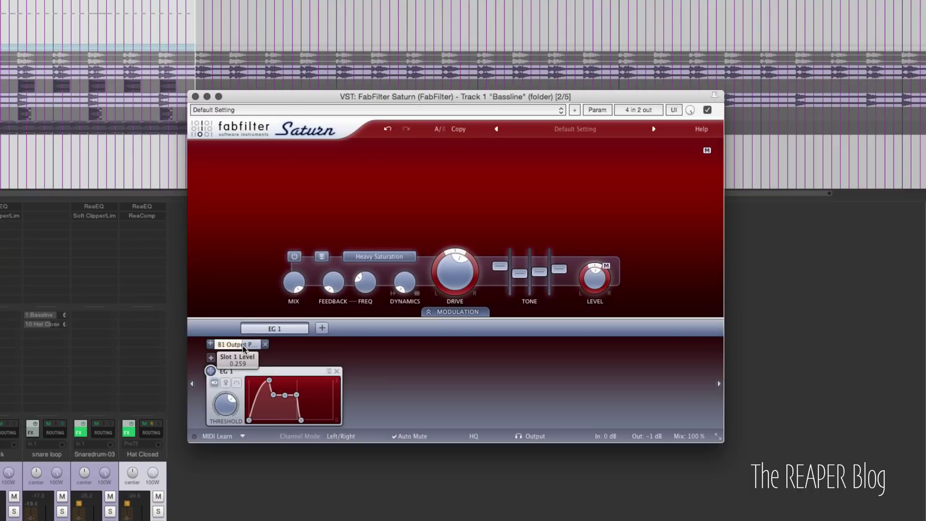
pyautogui.moveTo(242, 346)
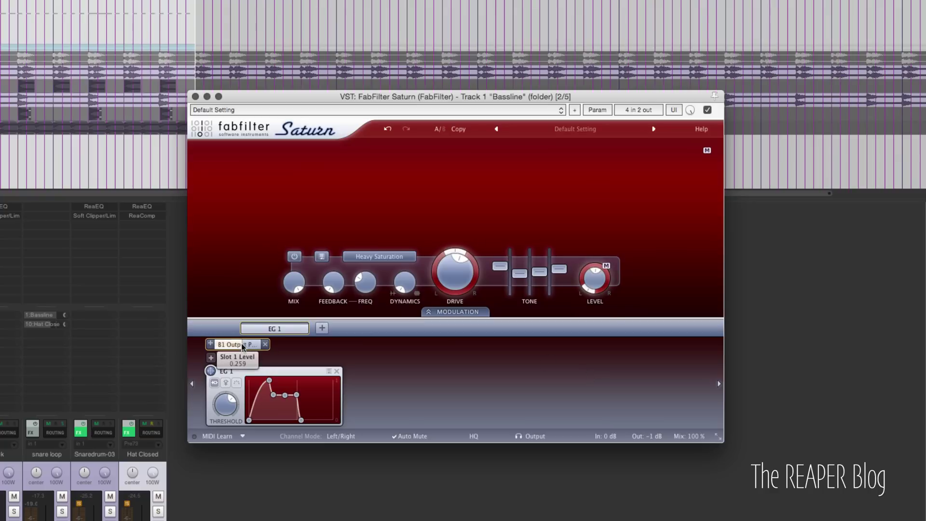
pyautogui.press('space')
pyautogui.moveTo(270, 379)
pyautogui.moveTo(225, 404)
pyautogui.mouseDown()
pyautogui.moveTo(221, 457)
pyautogui.moveTo(226, 407)
pyautogui.mouseUp()
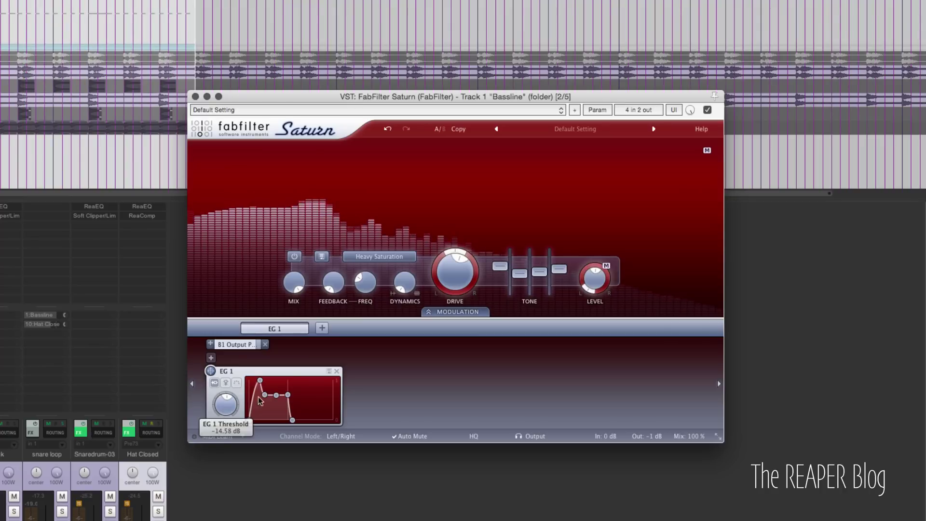
# Replace the EG 1 source with a new XLFO modulation source
pyautogui.click(337, 371)
pyautogui.click(441, 329)
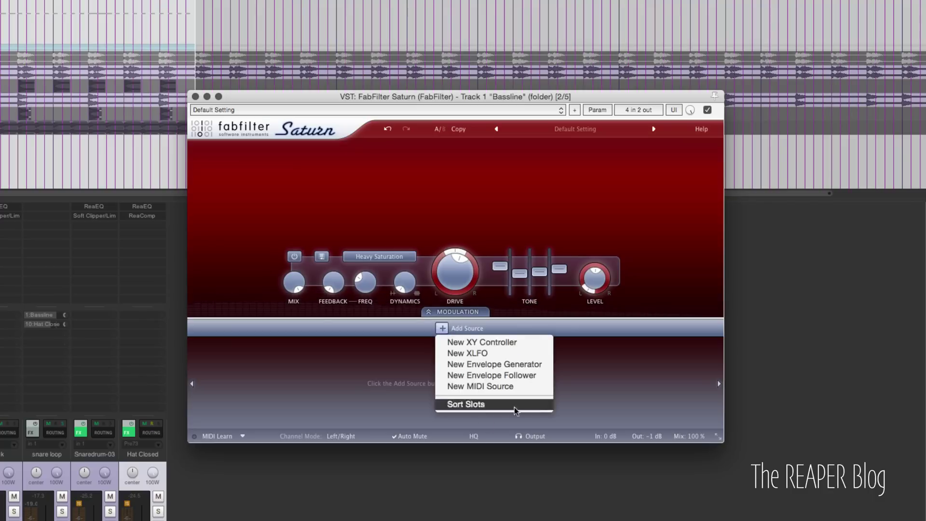
pyautogui.click(522, 352)
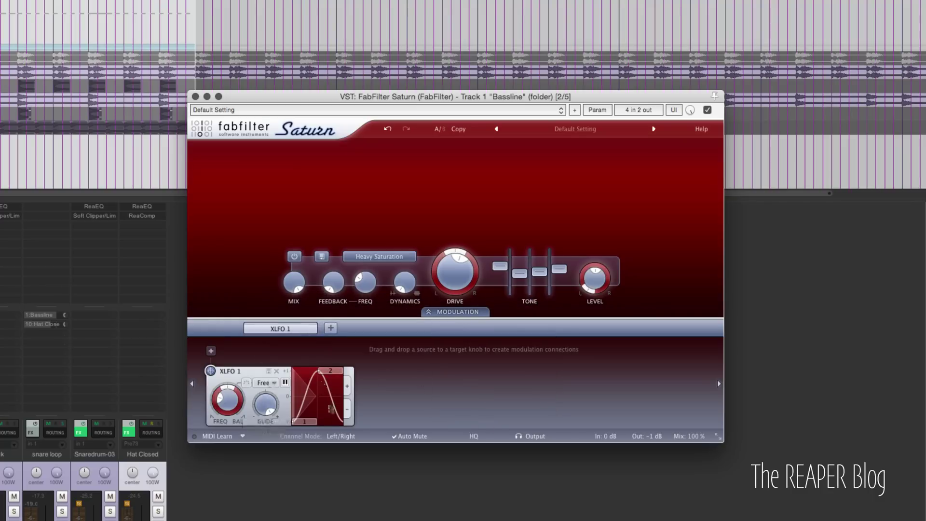
# Give the XLFO four steps with step 3 at the bottom, and sync its rate to 1
pyautogui.click(348, 386)
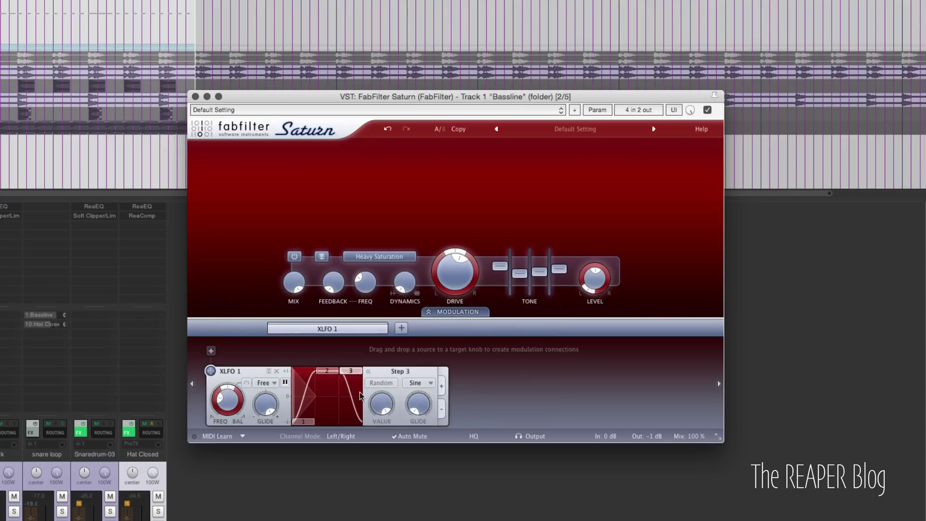
pyautogui.click(442, 387)
pyautogui.moveTo(340, 371); pyautogui.dragTo(342, 413)
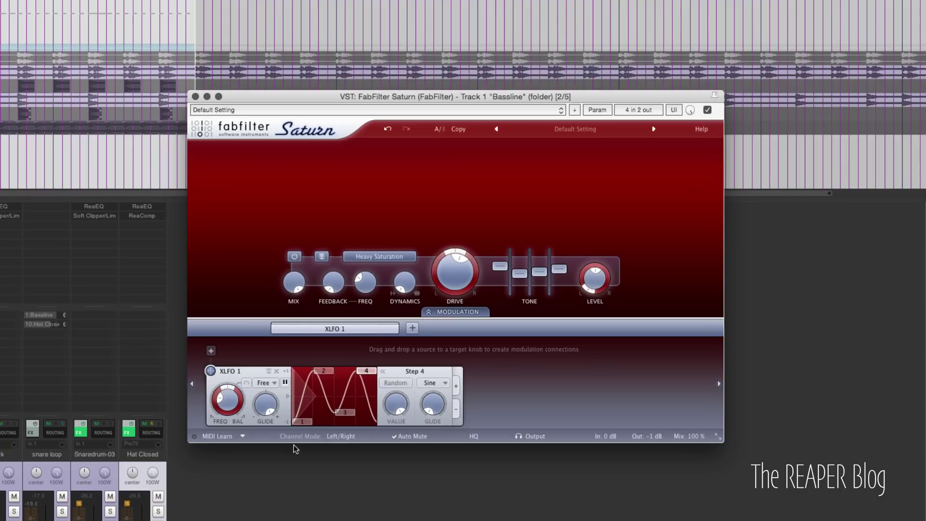
pyautogui.moveTo(229, 402)
pyautogui.moveTo(227, 351); pyautogui.dragTo(231, 386)
pyautogui.click(269, 382)
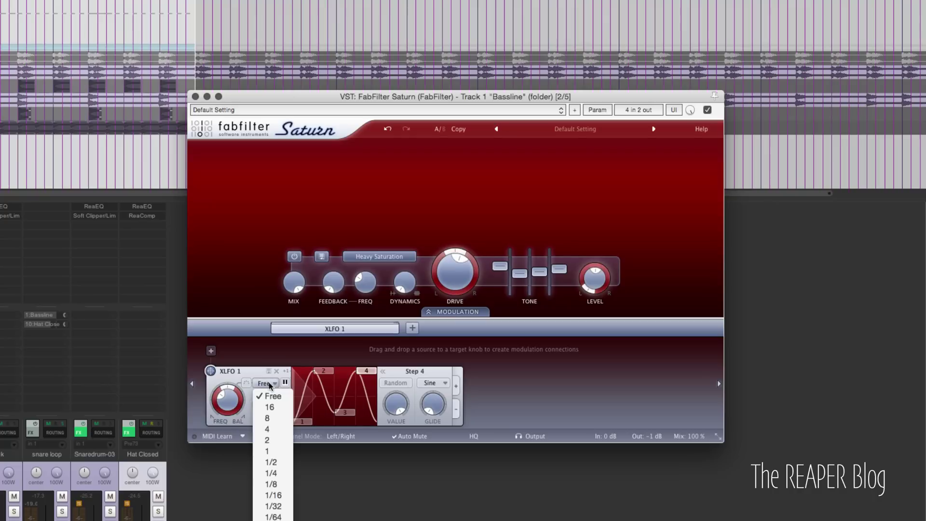
pyautogui.click(274, 453)
# Set XLFO step 4 to a Linear curve at about 0.3, and the glide to about 0.8
pyautogui.moveTo(398, 406)
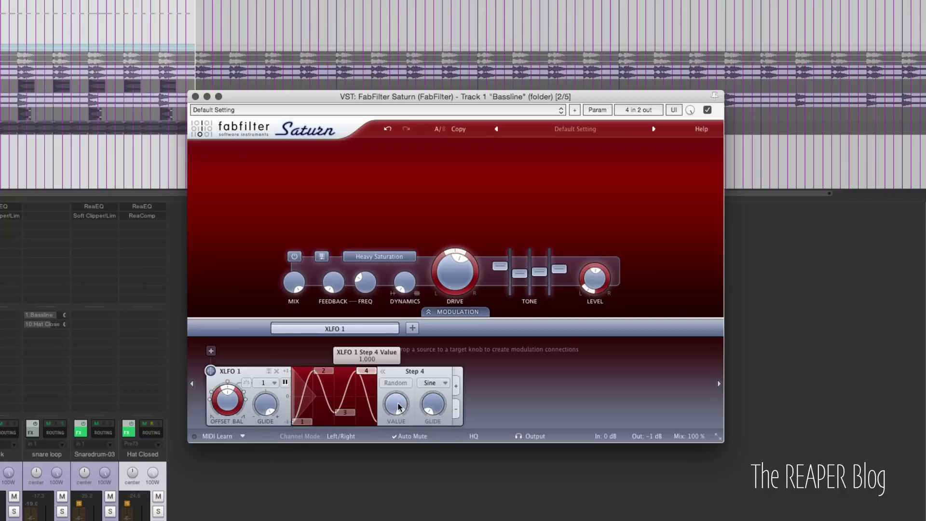
pyautogui.moveTo(400, 450); pyautogui.dragTo(397, 410)
pyautogui.moveTo(395, 484); pyautogui.dragTo(396, 381)
pyautogui.click(442, 382)
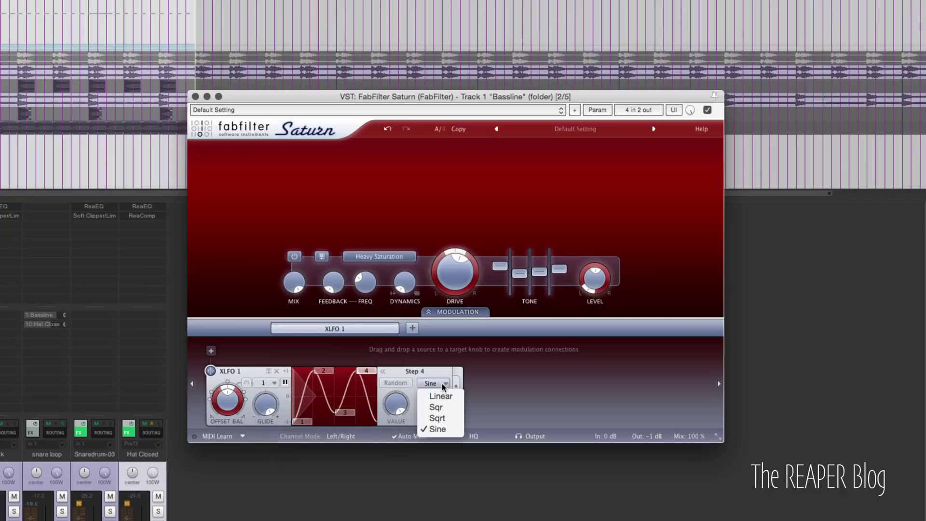
pyautogui.click(439, 396)
pyautogui.moveTo(394, 404)
pyautogui.moveTo(394, 405); pyautogui.dragTo(401, 448)
pyautogui.moveTo(266, 405); pyautogui.dragTo(271, 433)
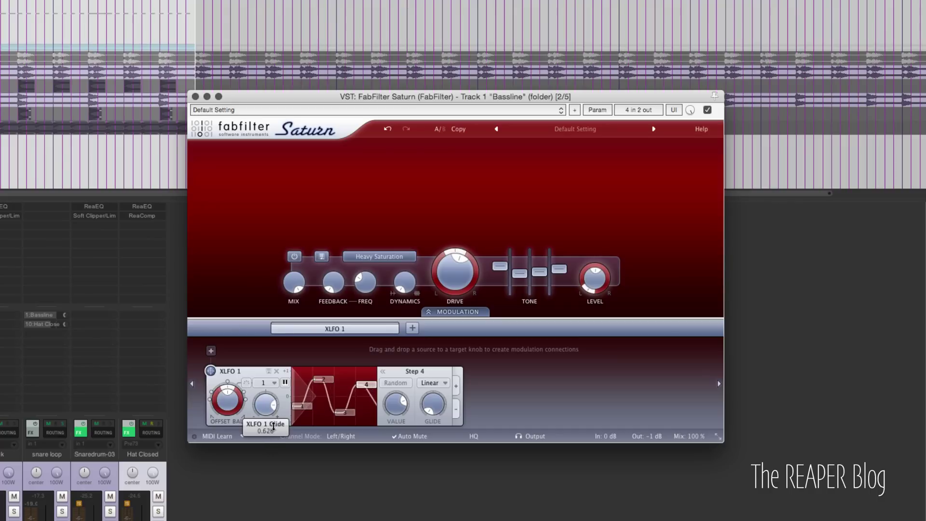
pyautogui.moveTo(271, 419); pyautogui.dragTo(272, 419)
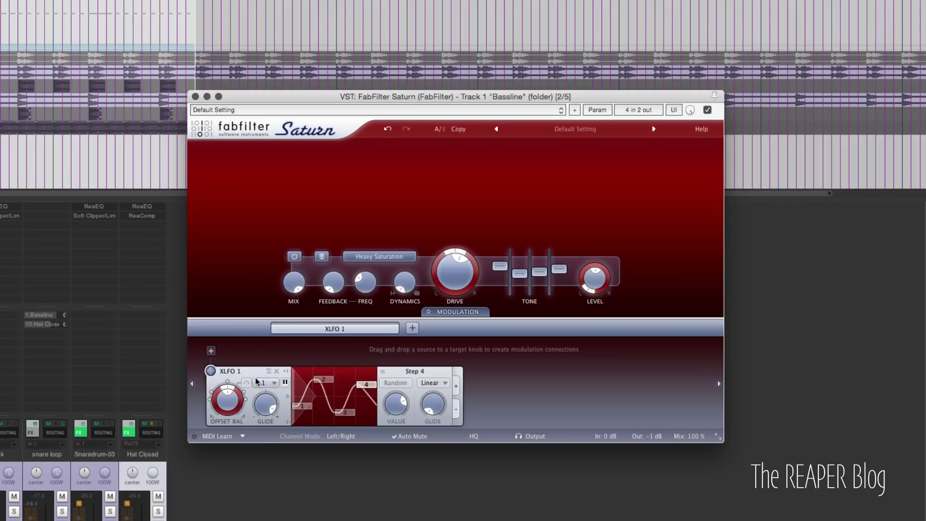
# Route XLFO 1 to Dynamics with a larger amount, then raise steps 2, 1 and 3 during playback
pyautogui.moveTo(210, 371); pyautogui.dragTo(400, 283)
pyautogui.moveTo(235, 345); pyautogui.dragTo(289, 343)
pyautogui.press('space')
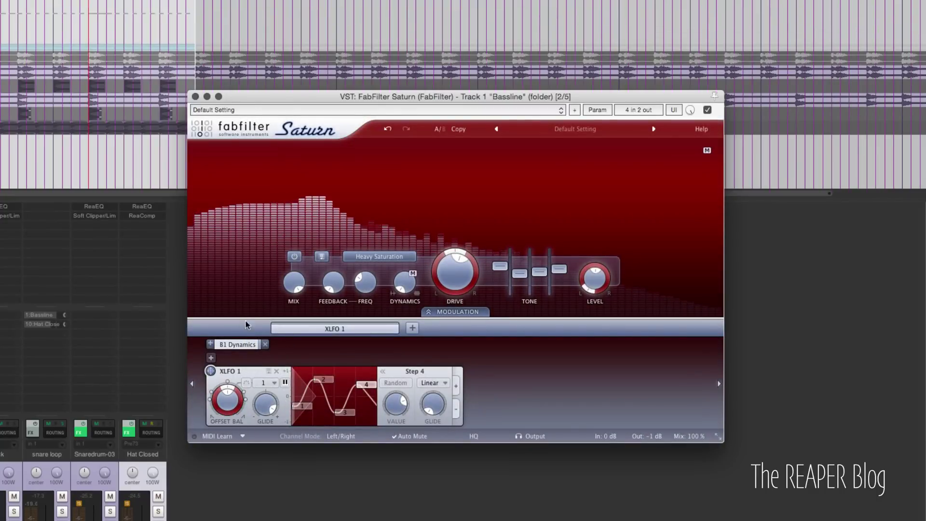
pyautogui.moveTo(244, 345)
pyautogui.moveTo(323, 379); pyautogui.dragTo(323, 370)
pyautogui.moveTo(305, 408); pyautogui.dragTo(345, 410)
pyautogui.moveTo(594, 280); pyautogui.dragTo(593, 202)
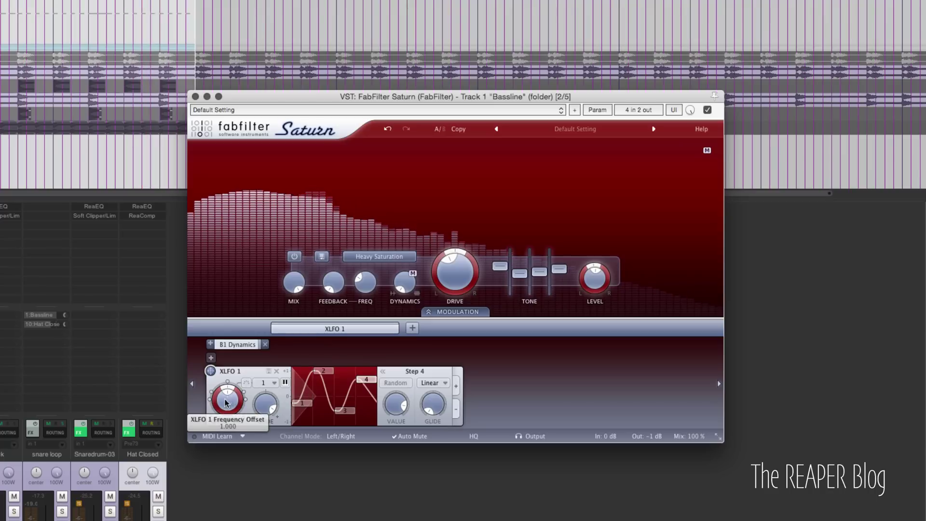
# Sync the XLFO rate to 1/8, stop playback, and remove the B1 Dynamics modulation
pyautogui.click(275, 382)
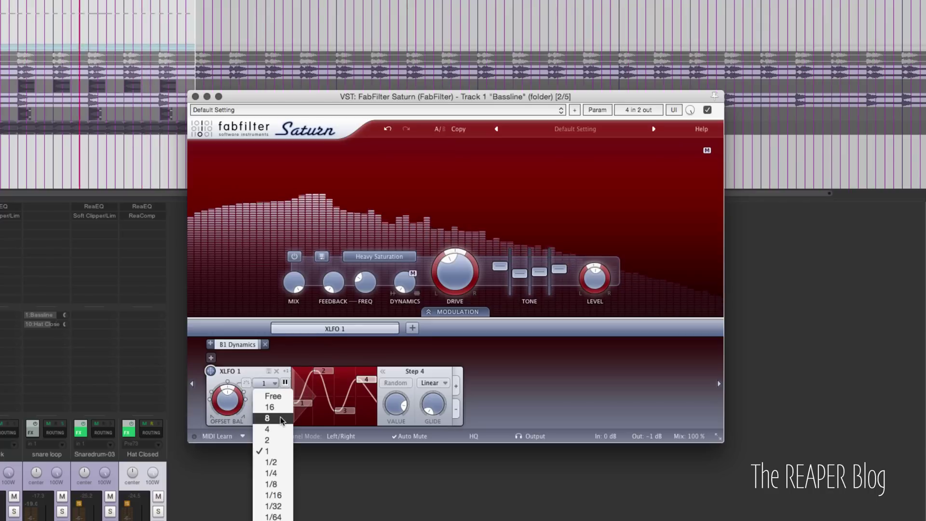
pyautogui.press('Escape')
pyautogui.click(271, 384)
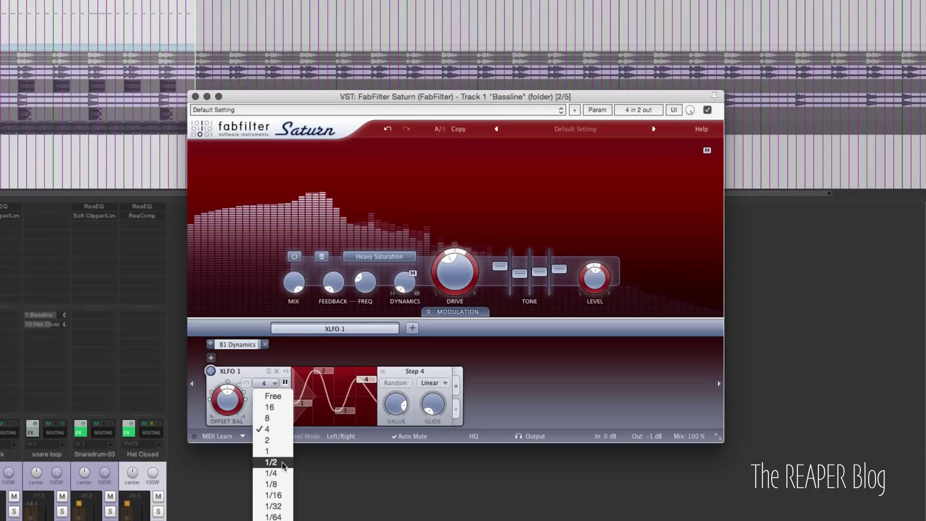
pyautogui.click(271, 484)
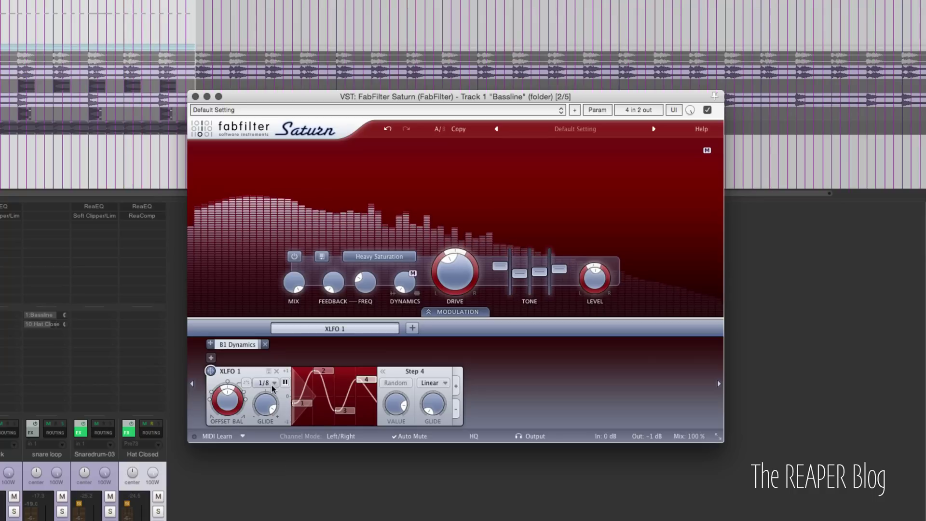
pyautogui.press('space')
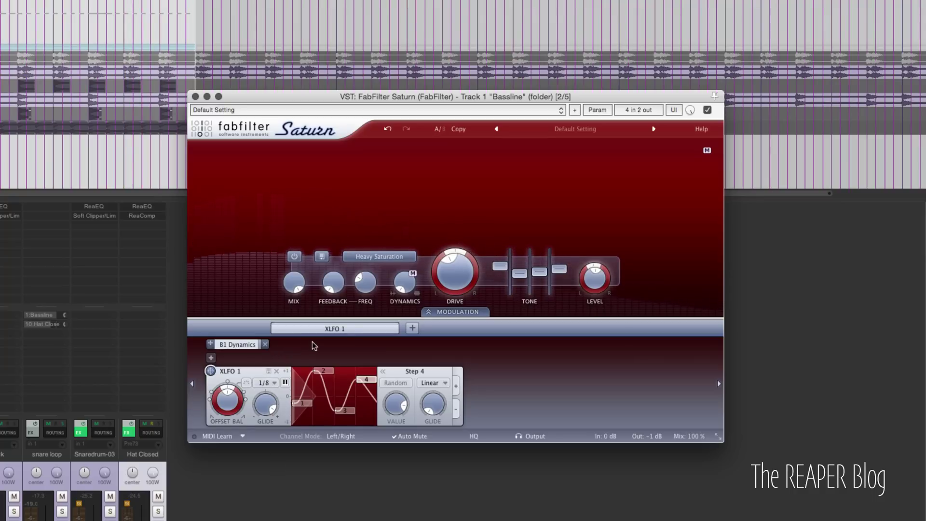
pyautogui.click(265, 344)
# Connect XLFO 1 to band 1's Bass knob and sync its rate to 1/2
pyautogui.moveTo(210, 371); pyautogui.dragTo(500, 266)
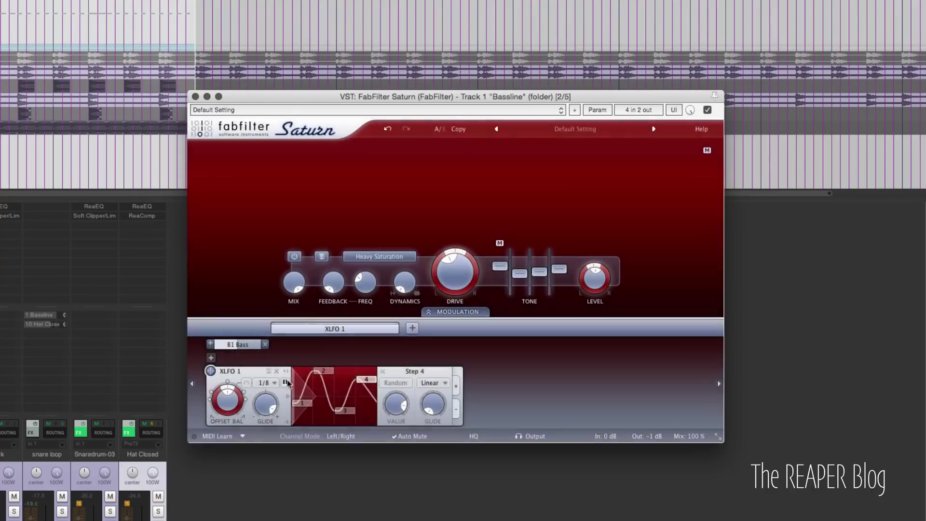
pyautogui.press('space')
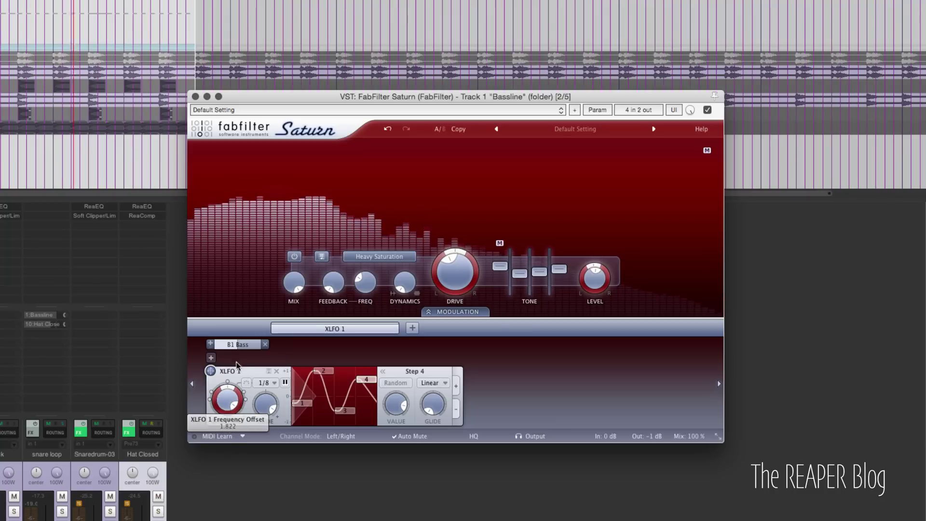
pyautogui.click(265, 382)
pyautogui.click(271, 467)
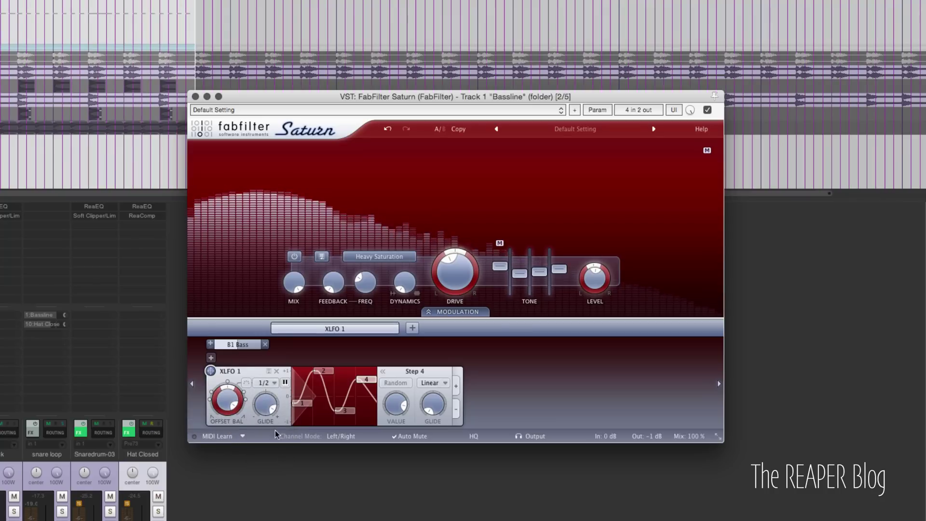
pyautogui.click(265, 382)
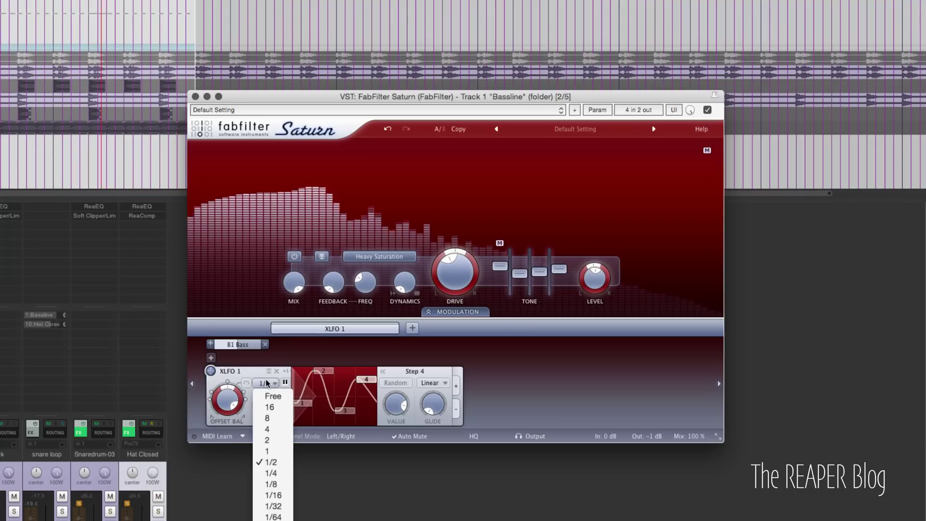
pyautogui.click(266, 384)
# Lower the B1 Bass amount to about 0.79, reset the offset to 1.000, then remove that target
pyautogui.moveTo(299, 348); pyautogui.dragTo(277, 352)
pyautogui.doubleClick(228, 407)
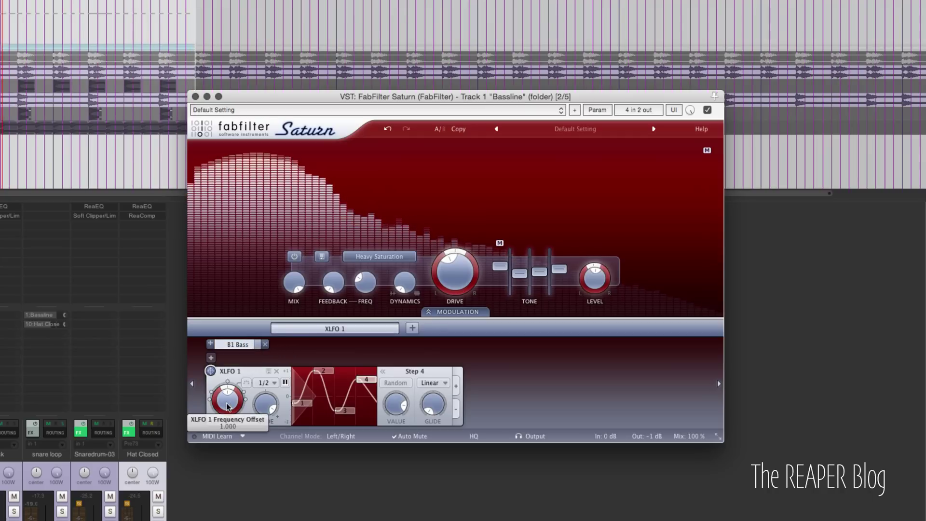
pyautogui.click(265, 345)
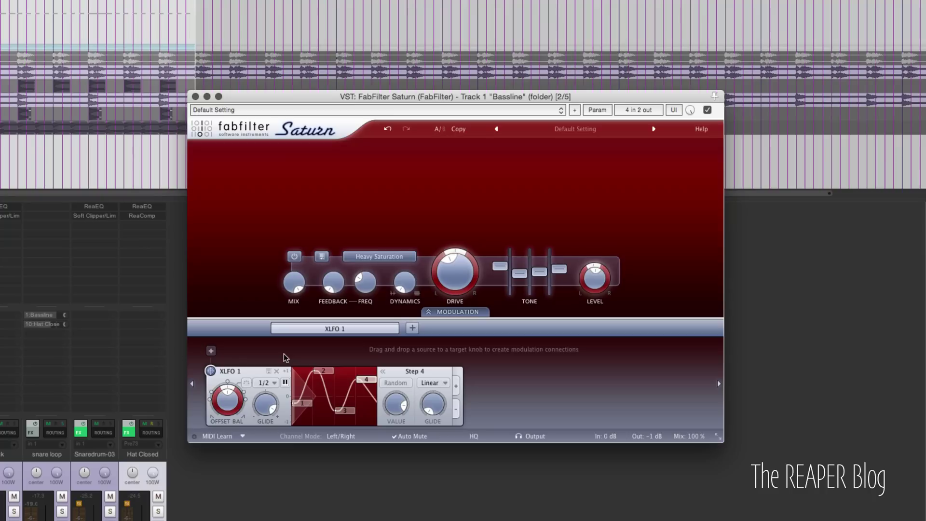
# Add an XY controller with its X axis driving Feedback and its Y axis driving Freq
pyautogui.click(412, 328)
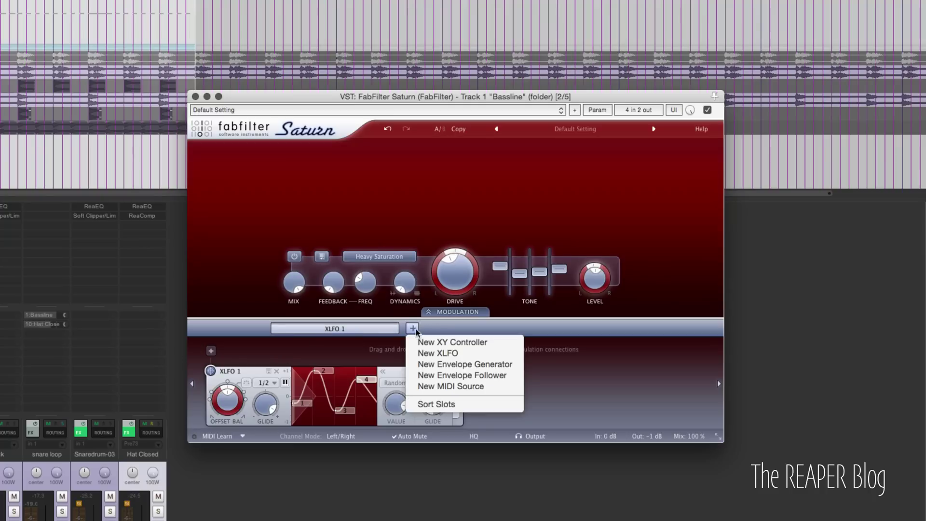
pyautogui.click(463, 343)
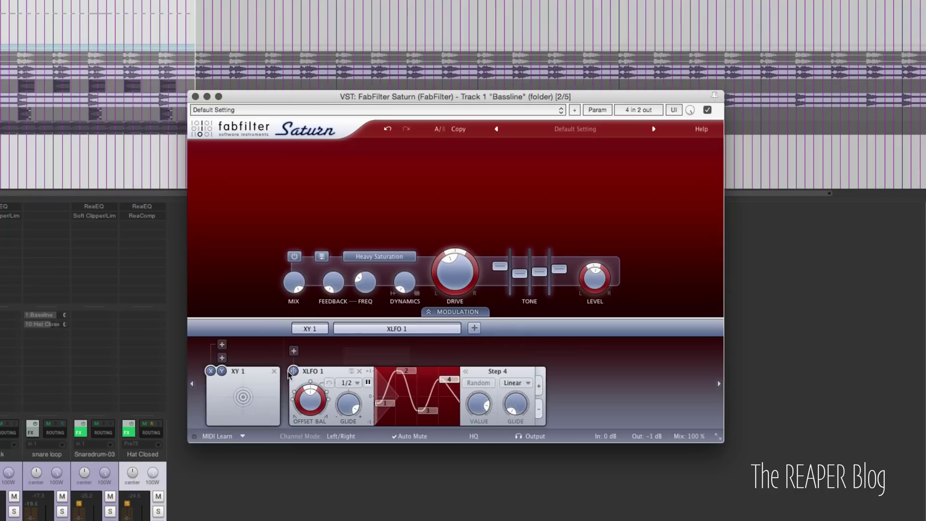
pyautogui.moveTo(244, 397); pyautogui.dragTo(231, 399)
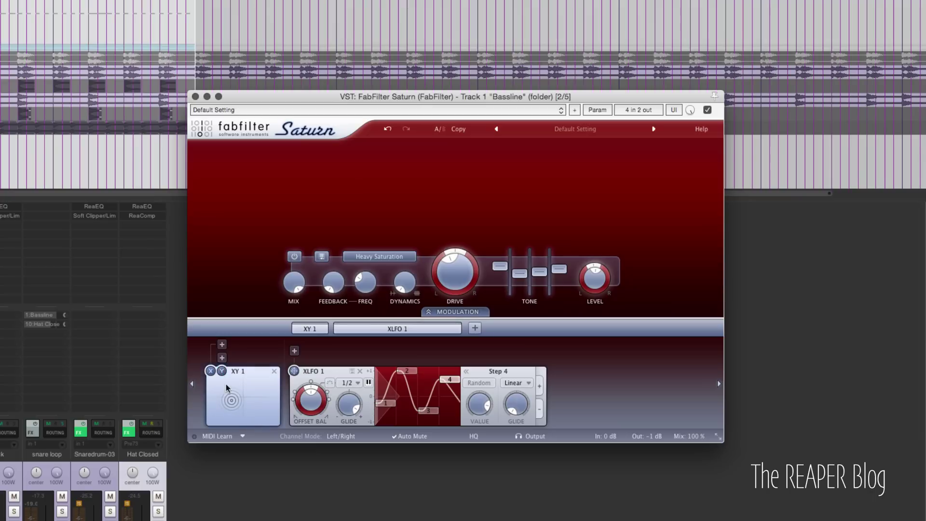
pyautogui.moveTo(231, 399); pyautogui.dragTo(257, 383)
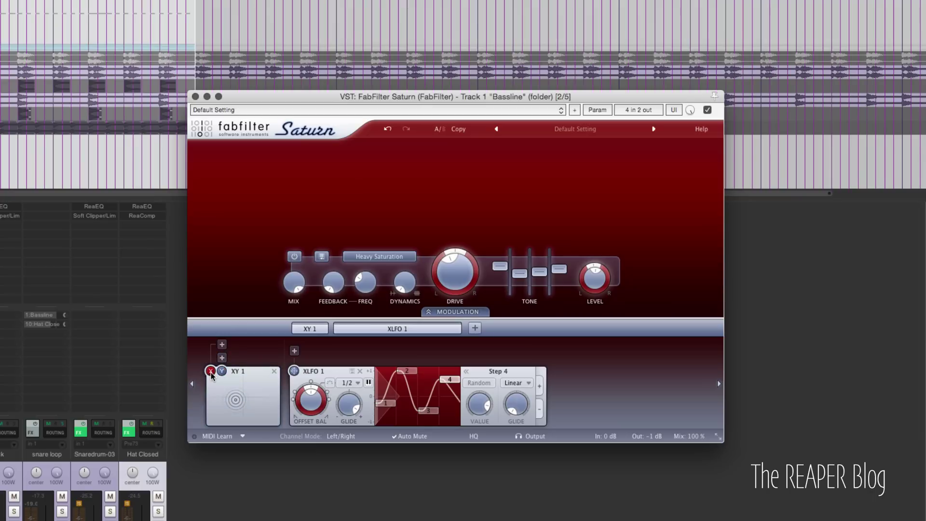
pyautogui.moveTo(211, 371); pyautogui.dragTo(332, 283)
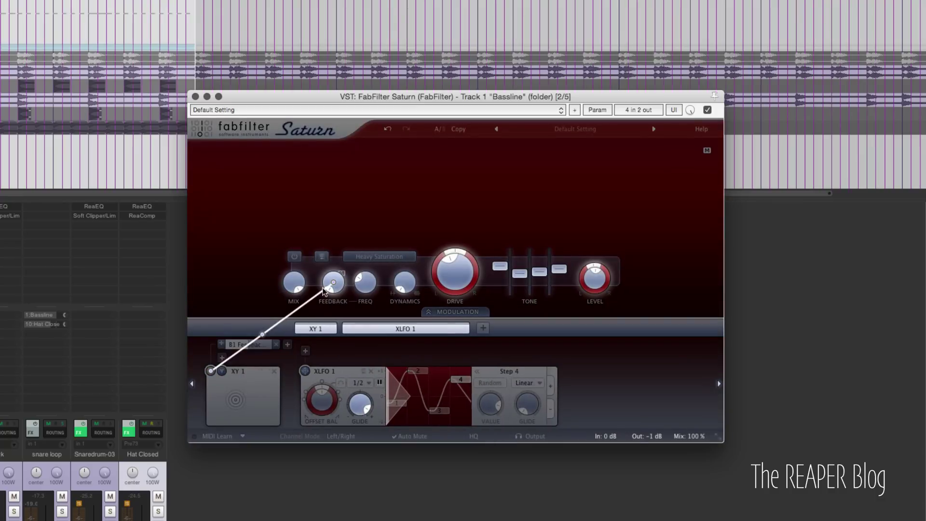
pyautogui.moveTo(225, 376); pyautogui.dragTo(362, 283)
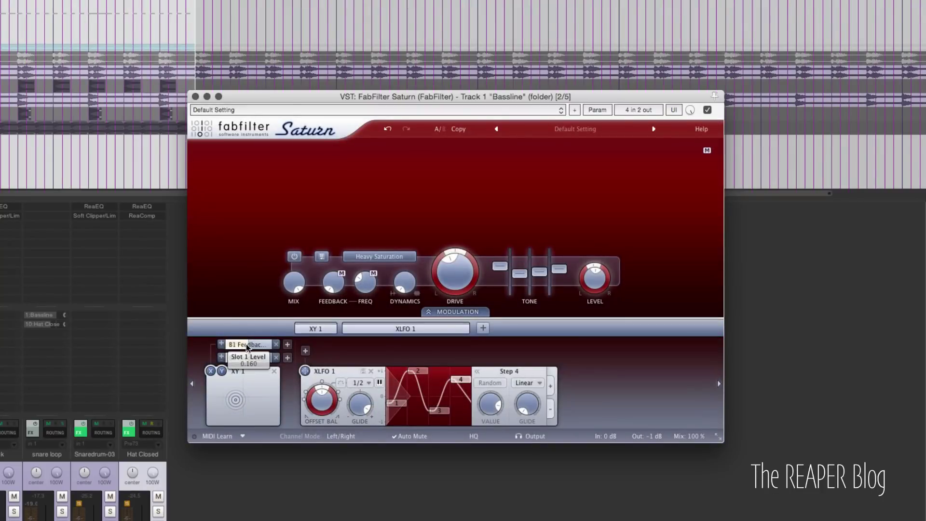
# Raise the Freq slot amount to about 0.40, switch the style to Smooth Amp, and move the XY point
pyautogui.press('space')
pyautogui.moveTo(250, 357); pyautogui.dragTo(282, 363)
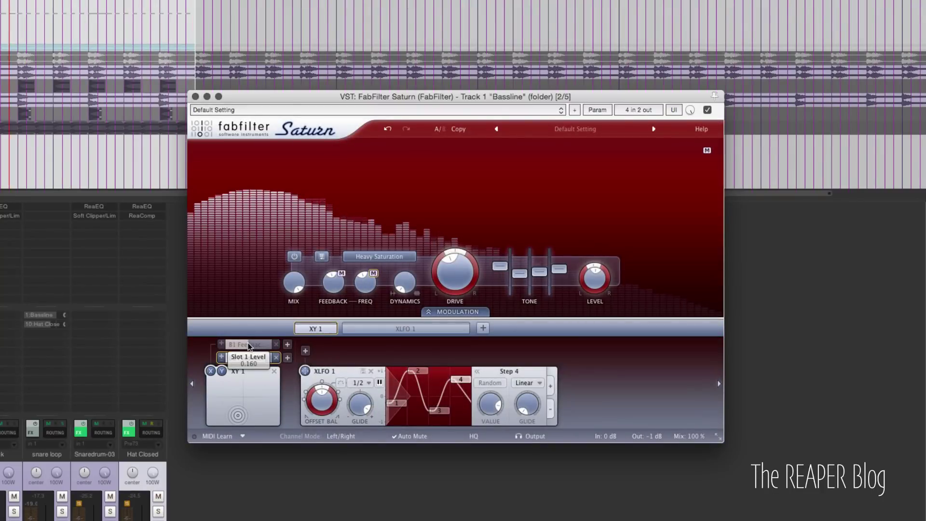
pyautogui.moveTo(237, 415); pyautogui.dragTo(266, 399)
pyautogui.click(380, 258)
pyautogui.click(398, 338)
pyautogui.moveTo(264, 397)
pyautogui.mouseDown()
pyautogui.moveTo(231, 380)
pyautogui.moveTo(203, 423)
pyautogui.moveTo(263, 388)
pyautogui.moveTo(264, 405)
pyautogui.mouseUp()
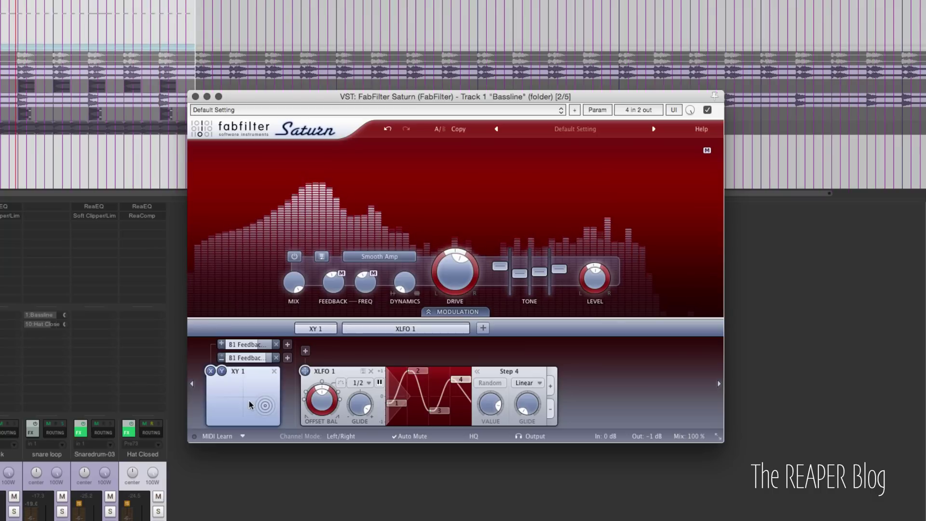
pyautogui.moveTo(263, 404); pyautogui.dragTo(266, 381)
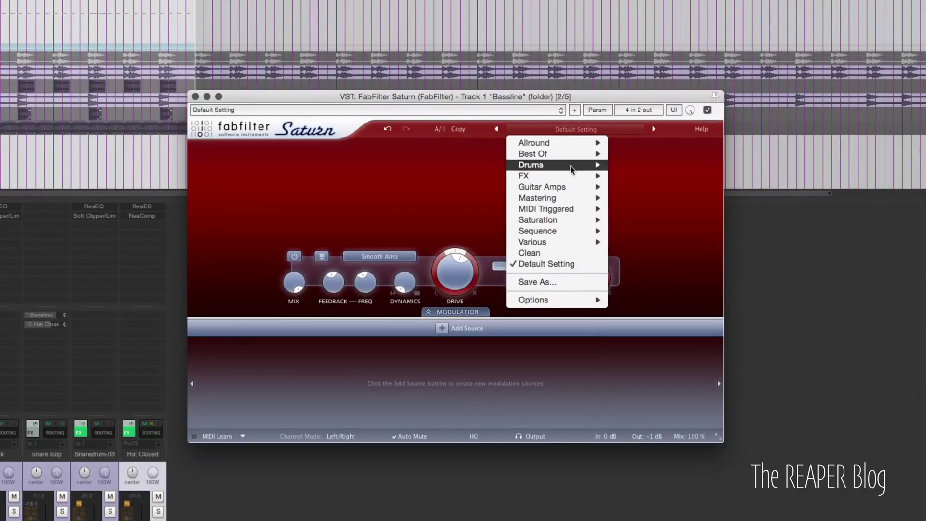
# Load the Bit Crush Sequence 02 bM preset and inspect its XLFO 1 and XLFO 2 panels
pyautogui.moveTo(571, 158)
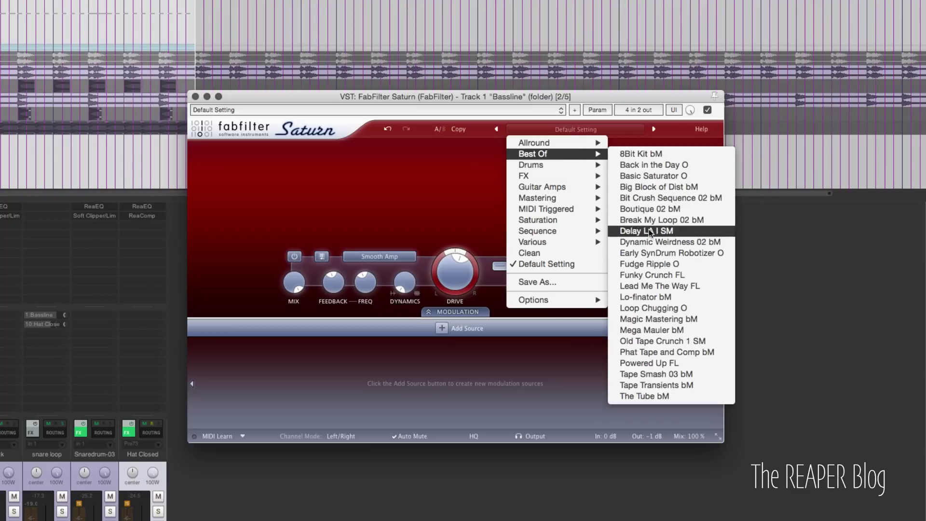
pyautogui.click(673, 198)
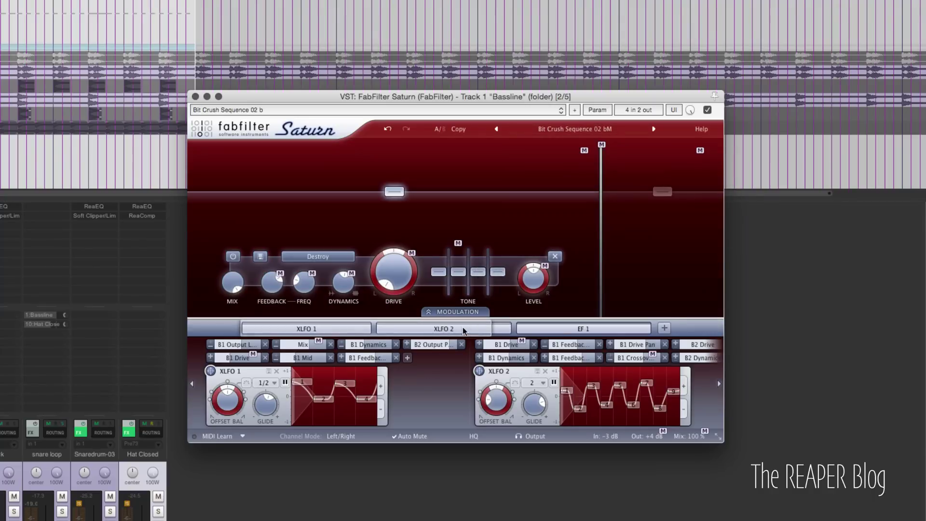
pyautogui.click(481, 325)
pyautogui.click(352, 325)
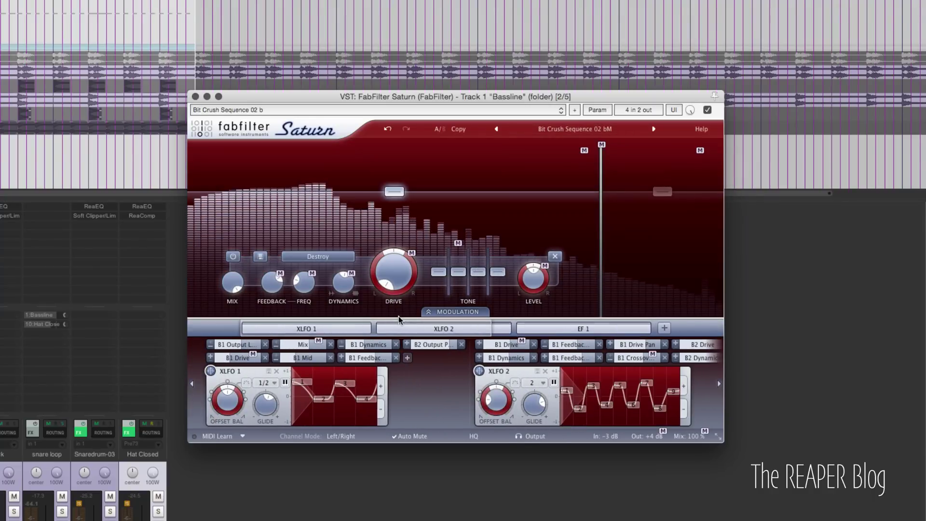
pyautogui.click(387, 328)
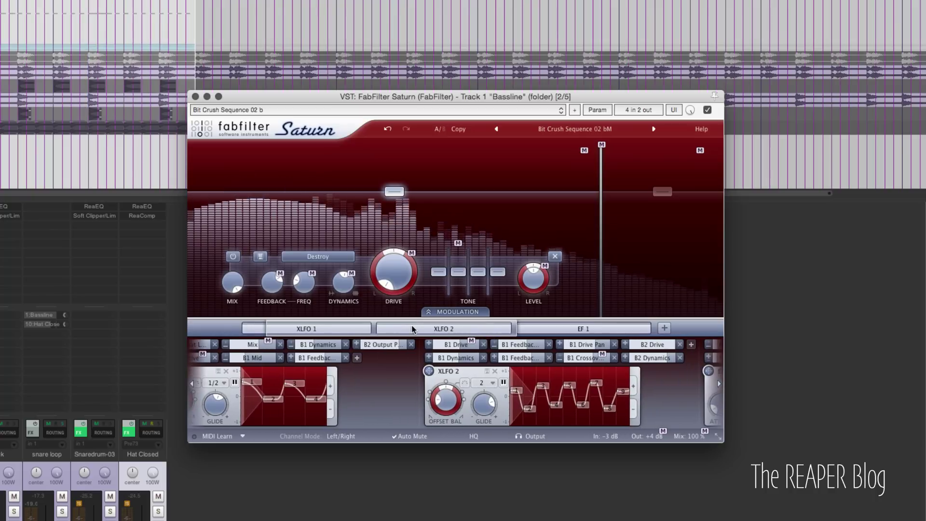
# Load the Best Of preset 8Bit Kit bM
pyautogui.click(569, 129)
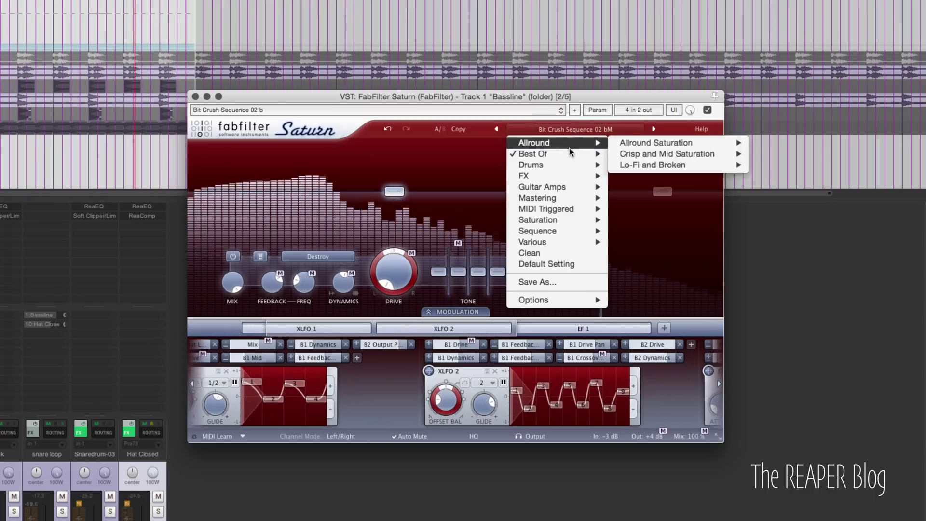
pyautogui.moveTo(569, 153)
pyautogui.click(639, 154)
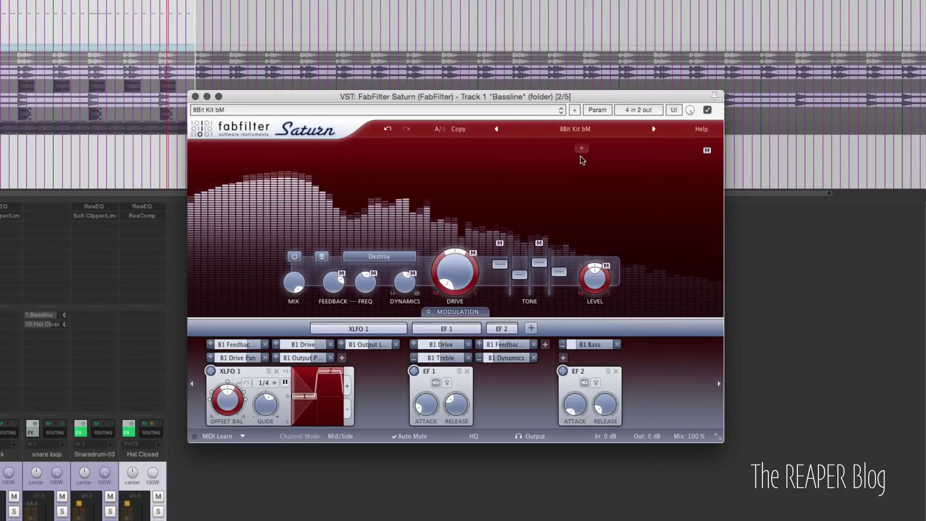
# Audition the Bit Crush Sequence 02 bM, Broken Tube 66% - 2 Bands SM and Change Static Pads XY I SM presets
pyautogui.click(592, 131)
pyautogui.moveTo(560, 176)
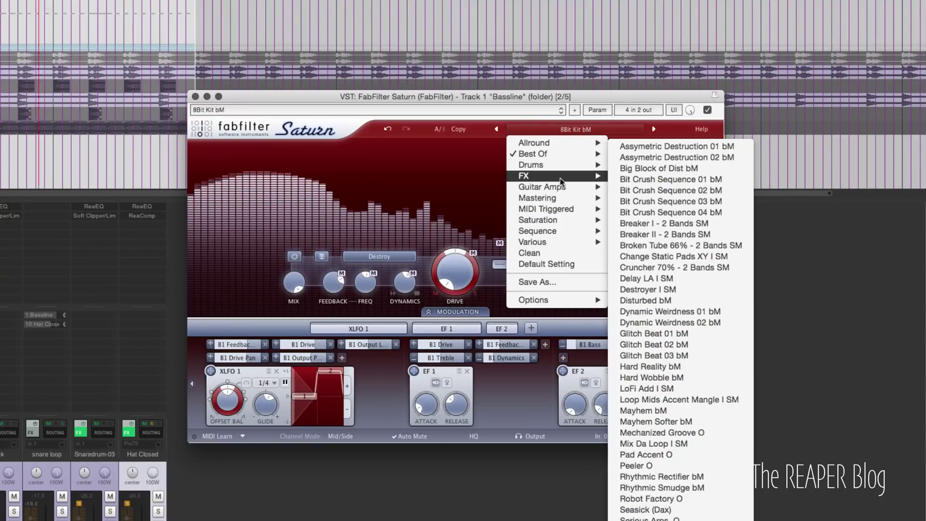
pyautogui.click(665, 190)
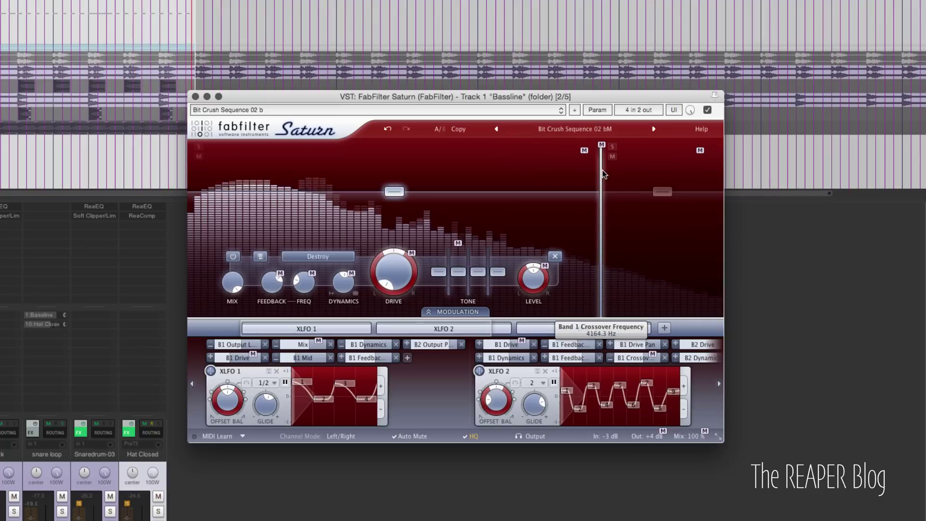
pyautogui.click(579, 129)
pyautogui.moveTo(573, 180)
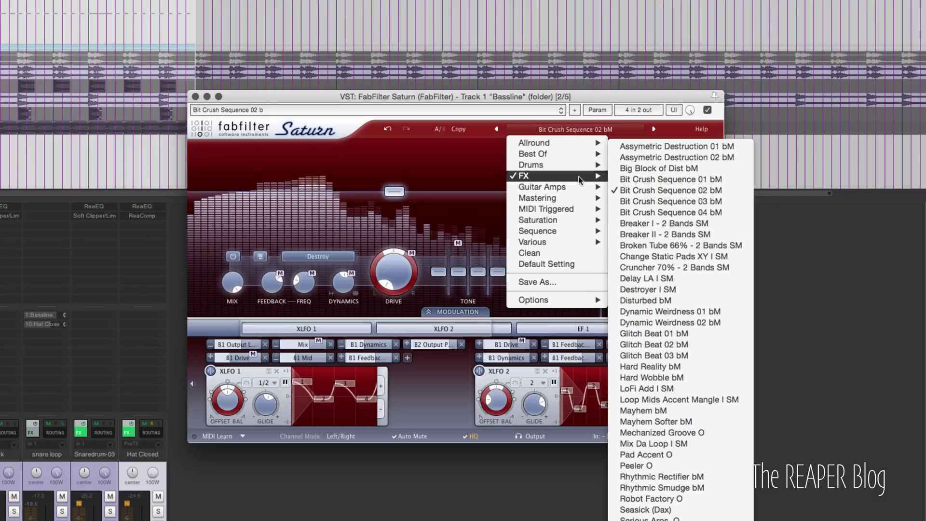
pyautogui.click(664, 246)
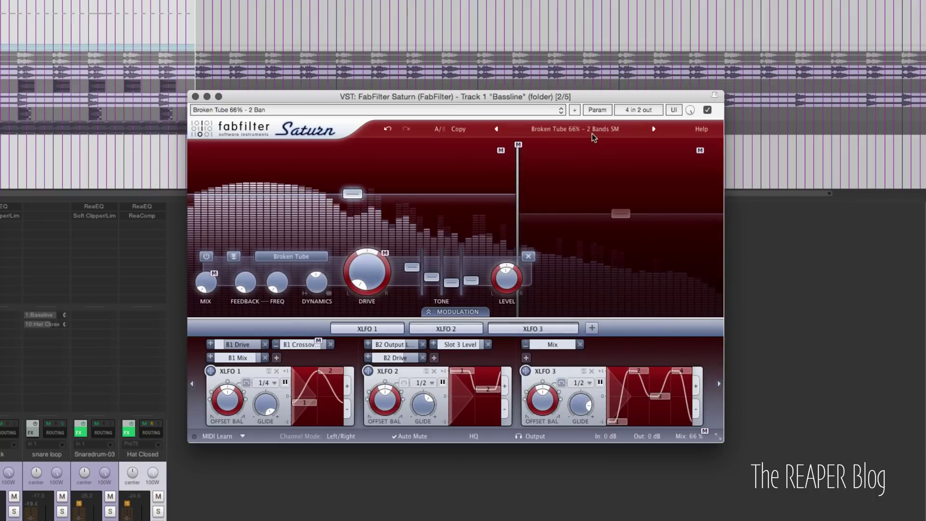
pyautogui.click(653, 129)
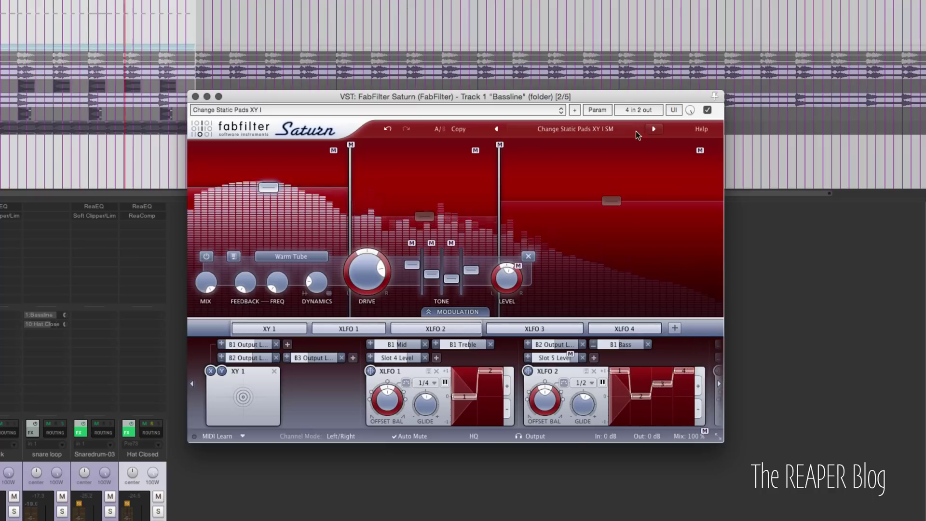
# Load the Sequence preset Digi Tal bM and nudge its XY point up and left
pyautogui.click(636, 130)
pyautogui.moveTo(575, 237)
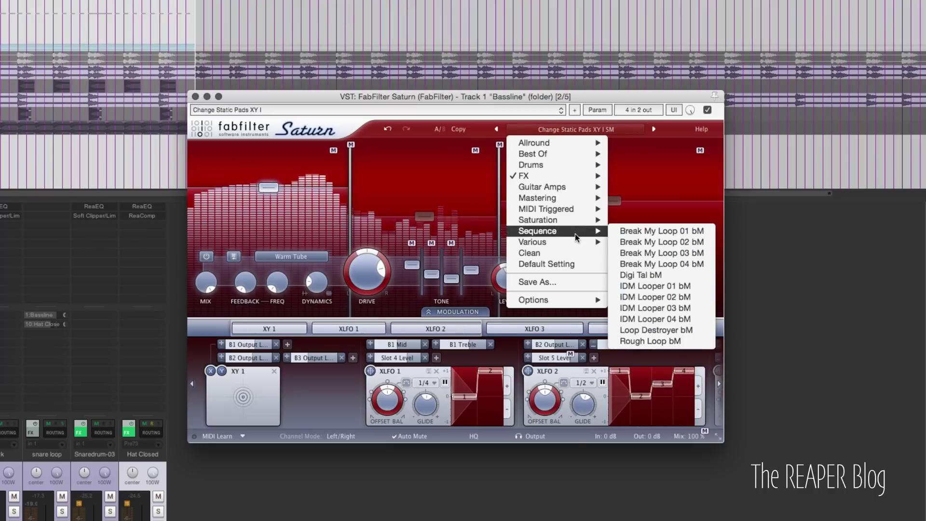
pyautogui.click(637, 275)
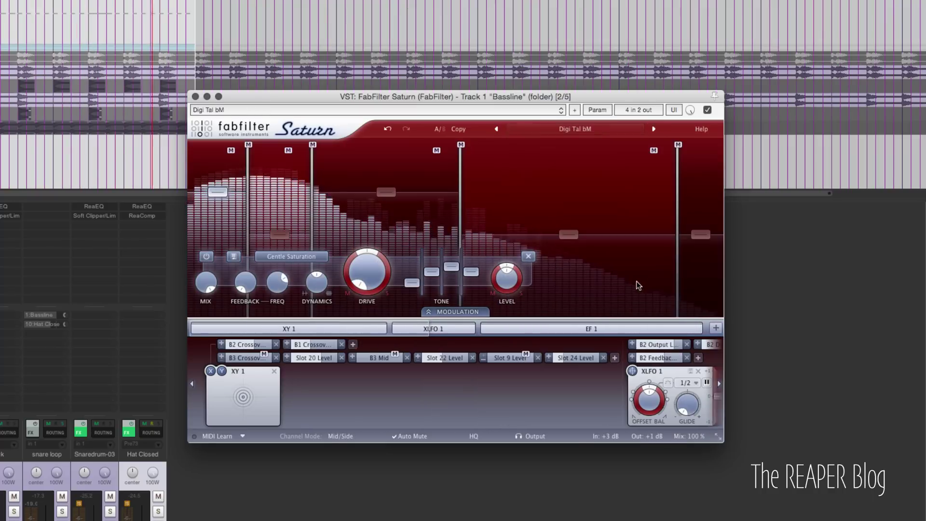
pyautogui.moveTo(242, 391); pyautogui.dragTo(263, 390)
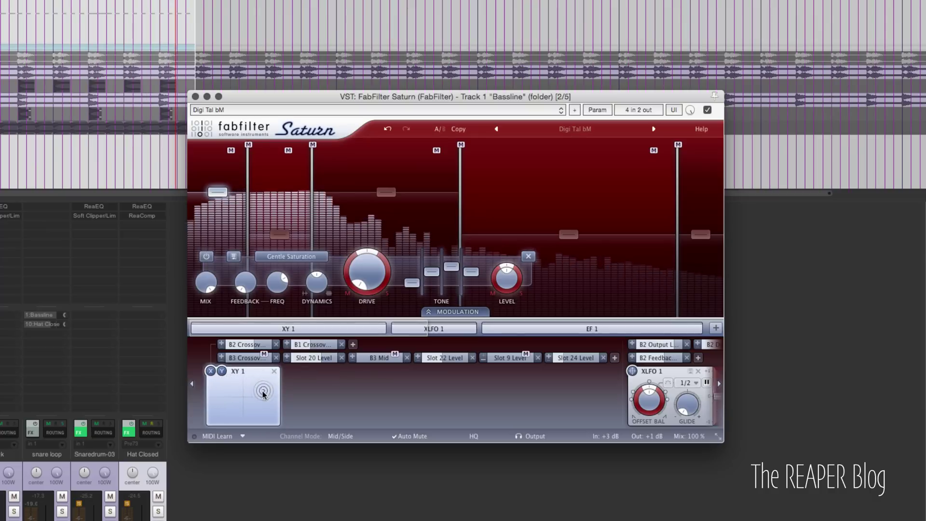